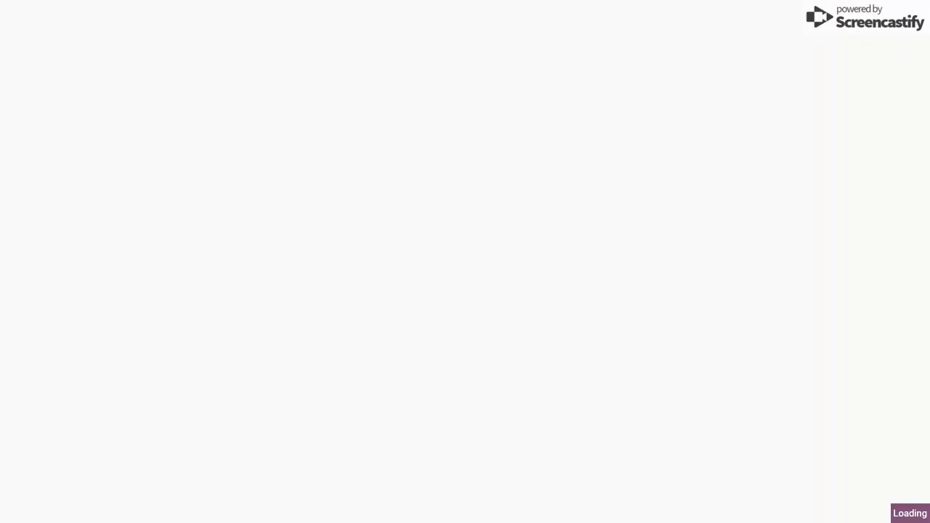
Step: Create a new inventory route named "Indent" and make it also applicable on product categories
left_click(411, 28)
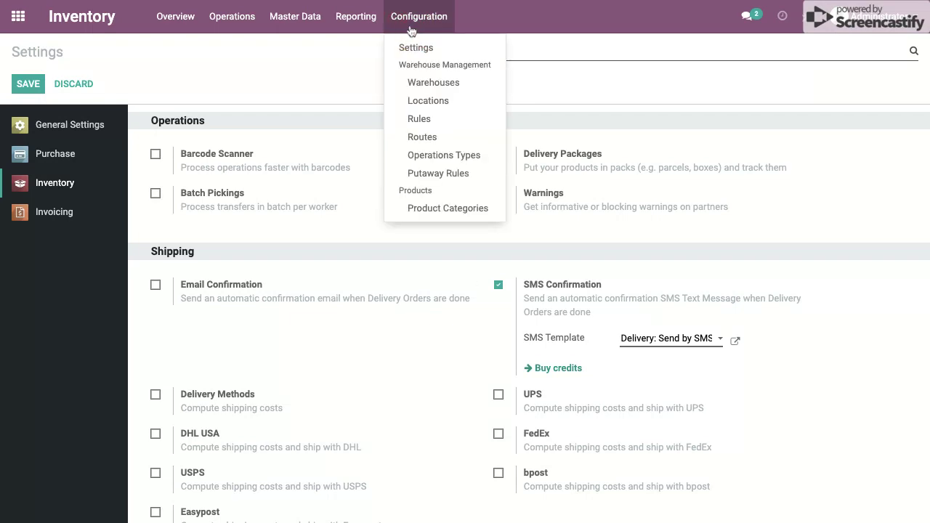
left_click(449, 141)
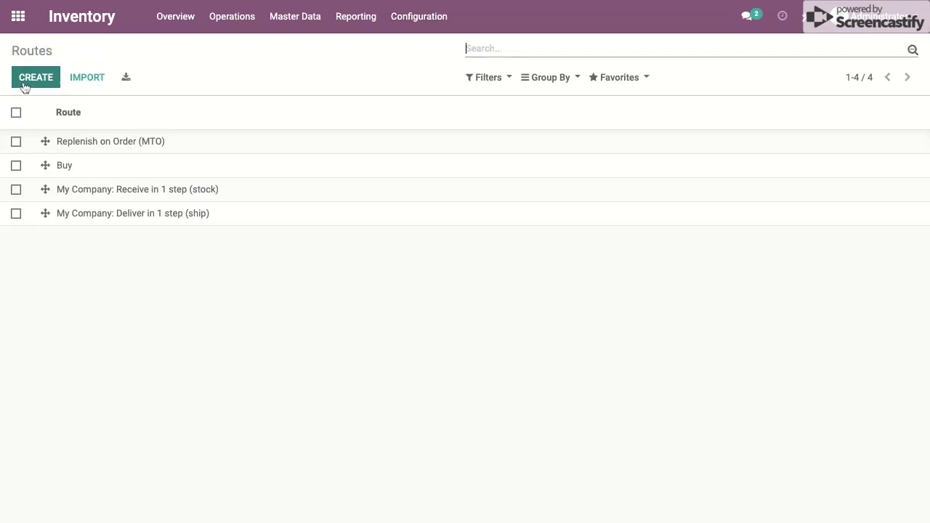
left_click(24, 85)
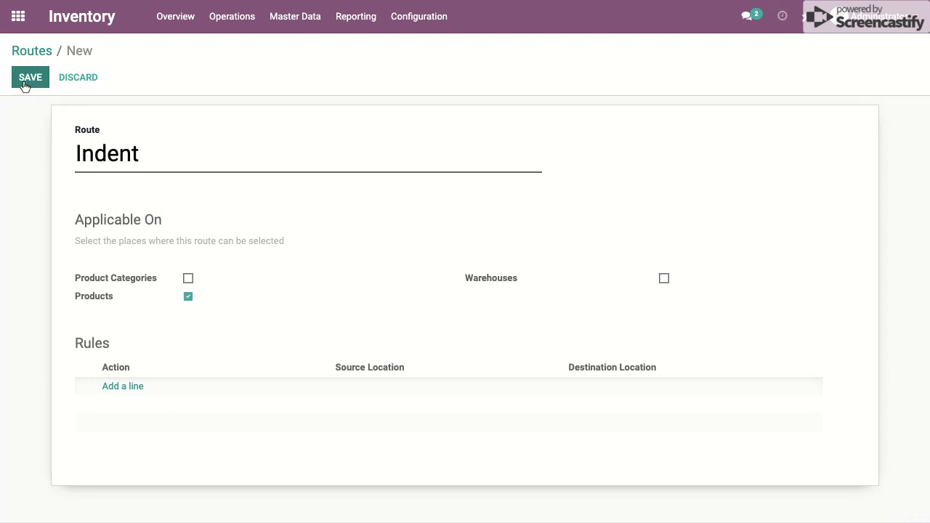
left_click(155, 279)
Step: Add a rule named "Indent" to the route with action Pull From and operation type My Company: Internal Transfers
left_click(123, 387)
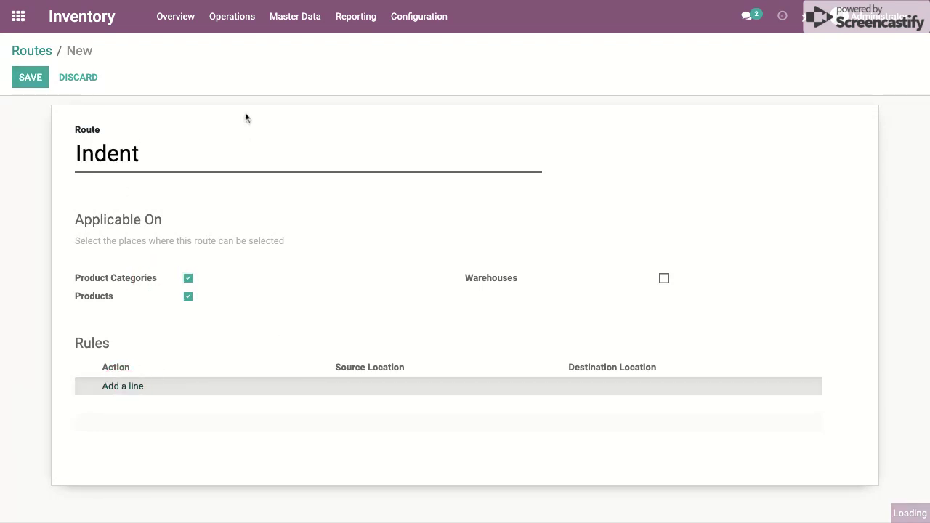
type("Indent")
key("BackSpace")
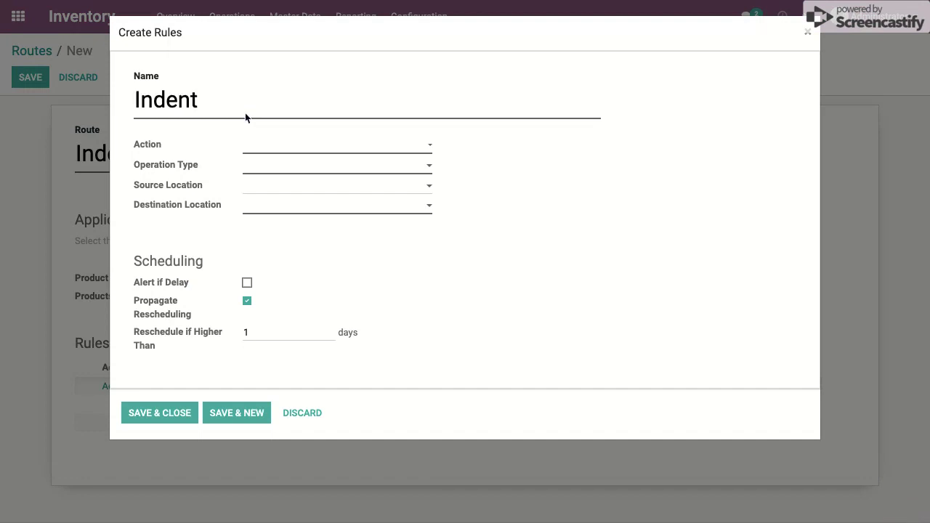
left_click(275, 147)
left_click(276, 149)
left_click(281, 172)
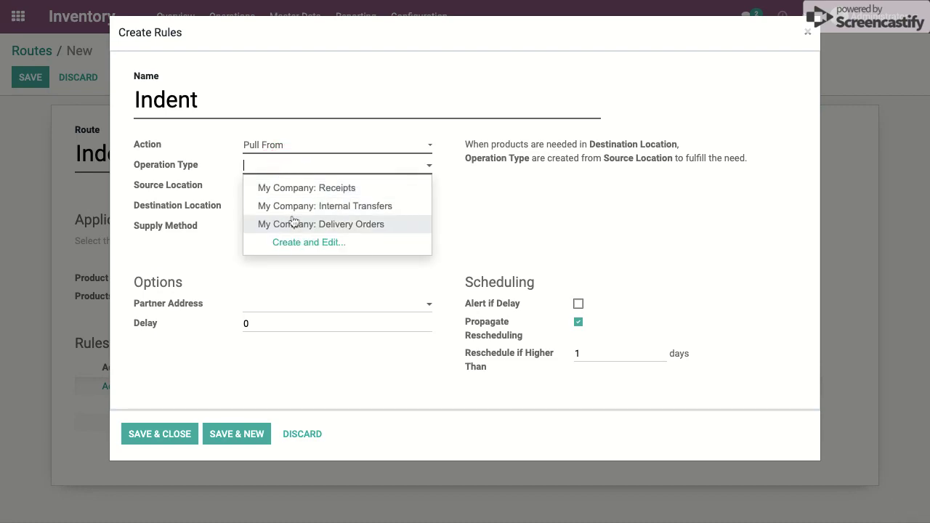
left_click(334, 206)
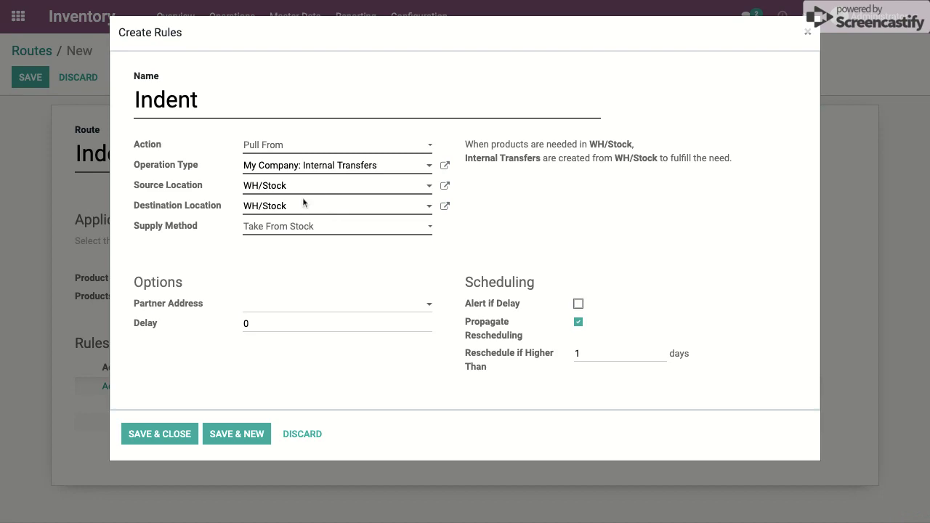
Step: Set the rule's destination location to Physical Locations/My Company: Transit Location, and save the rule and the route
left_click(303, 203)
key("BackSpace")
type("tra")
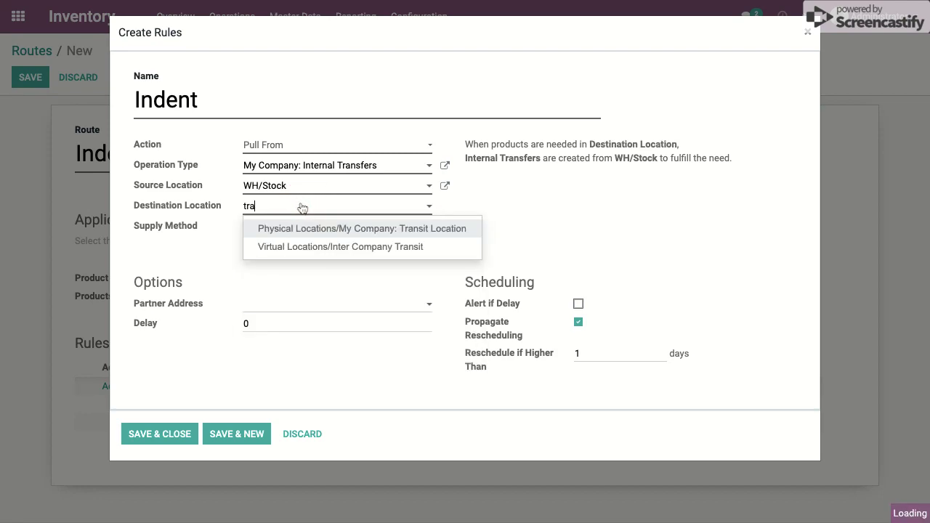
key("Return")
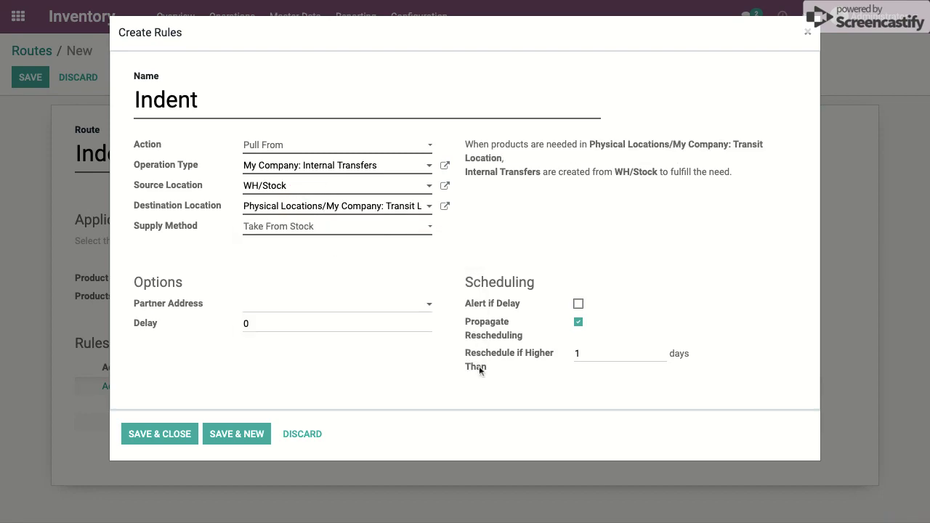
left_click(188, 435)
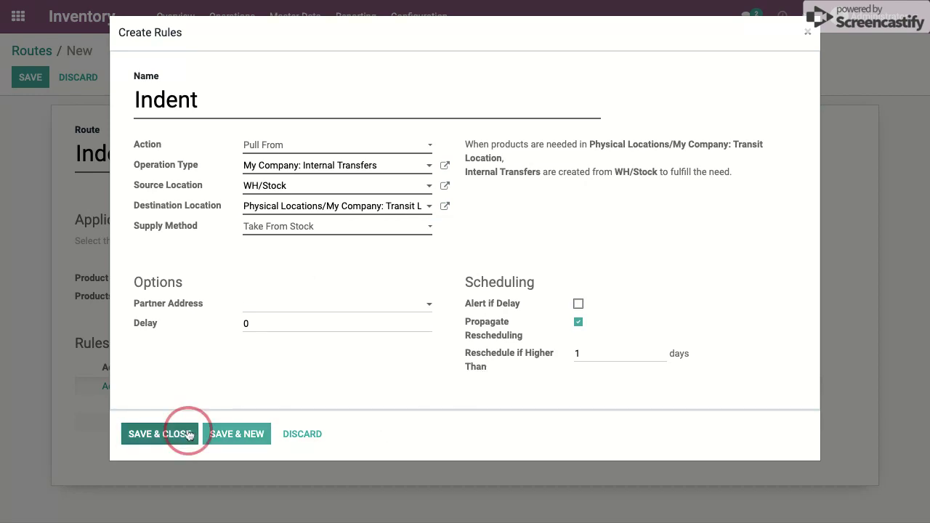
left_click(30, 78)
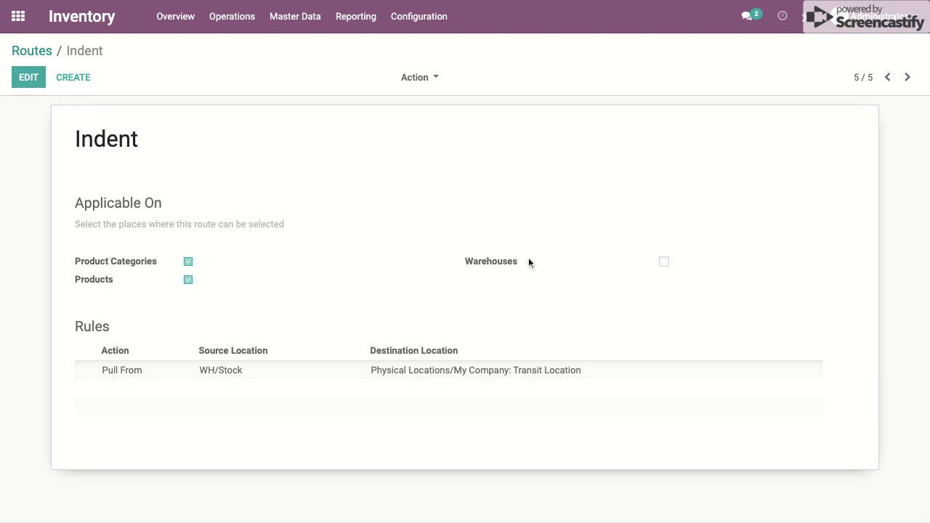
Step: Create an operation type named "Indent" with code IND, type of operation Receipt, and detailed operations shown
left_click(443, 16)
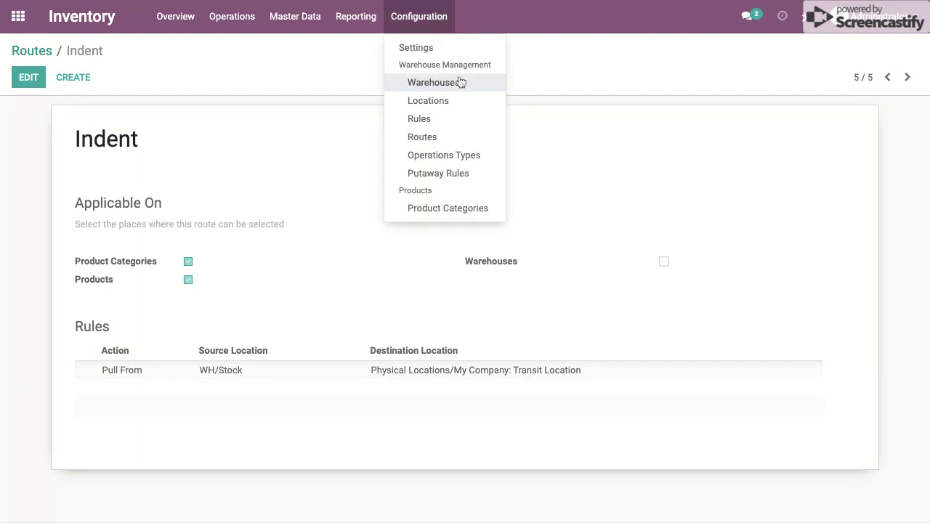
left_click(469, 156)
left_click(35, 77)
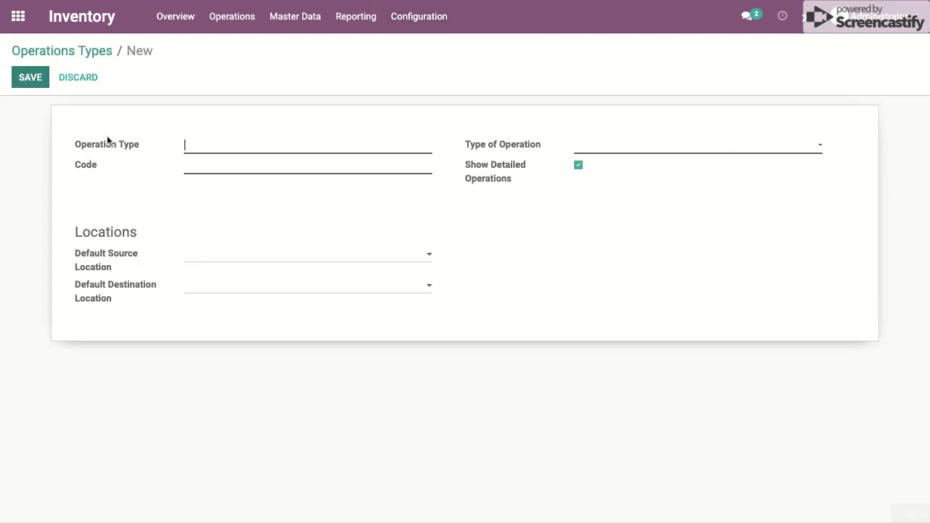
left_click(350, 166)
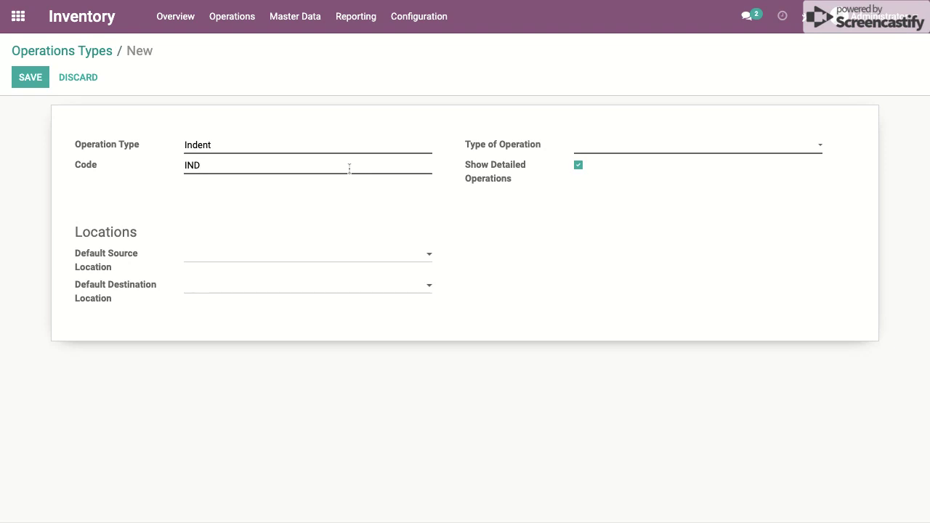
left_click(651, 153)
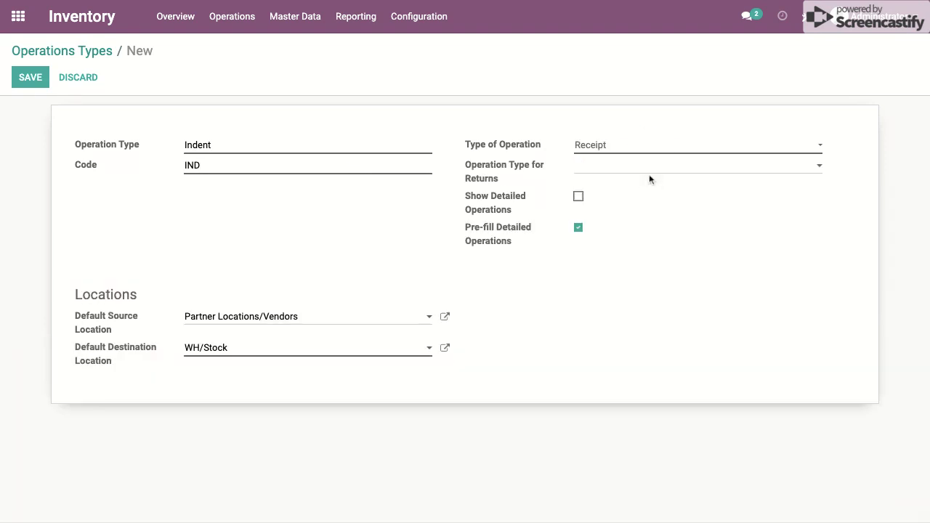
left_click(478, 204)
Step: Set the default source to Physical Locations/My Company: Transit Location and destination to Virtual Locations/My Company: Production, and save the operation type
left_click(327, 328)
key("ctrl+a")
key("BackSpace")
type("tr")
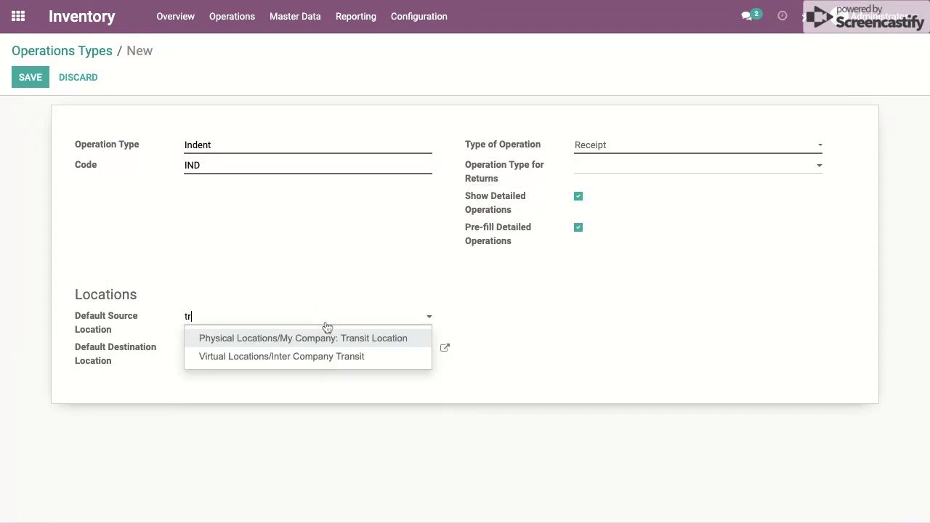
key("Tab")
type("pro")
key("Return")
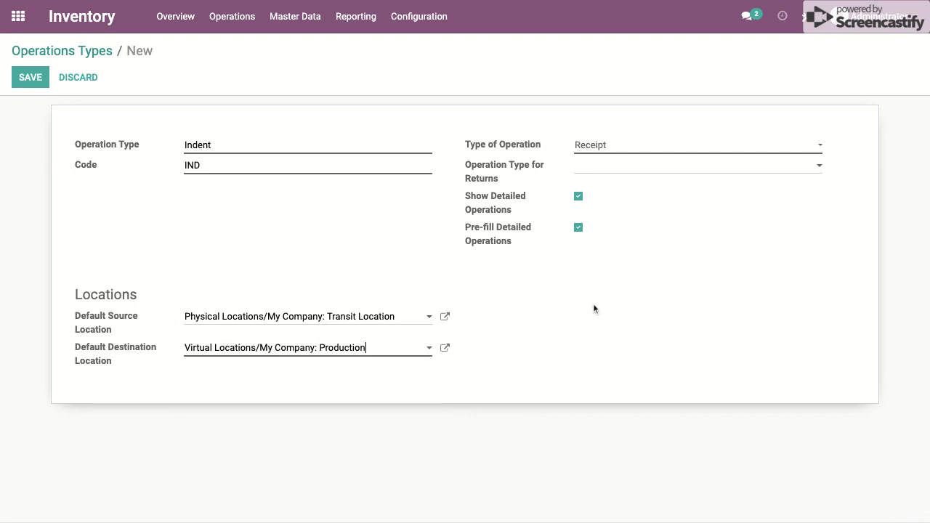
left_click(30, 77)
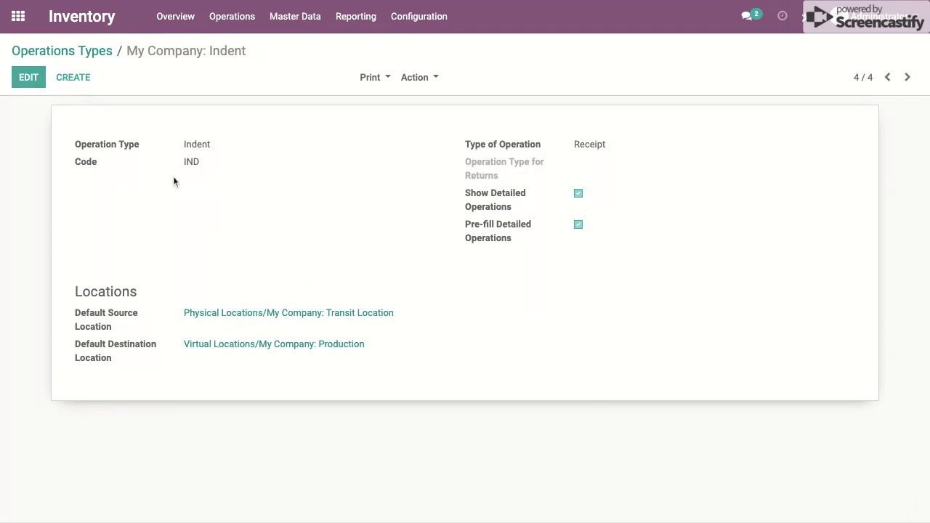
Step: Create a product named "Material" with a sales price of 100 and enable its Indent route
left_click(84, 22)
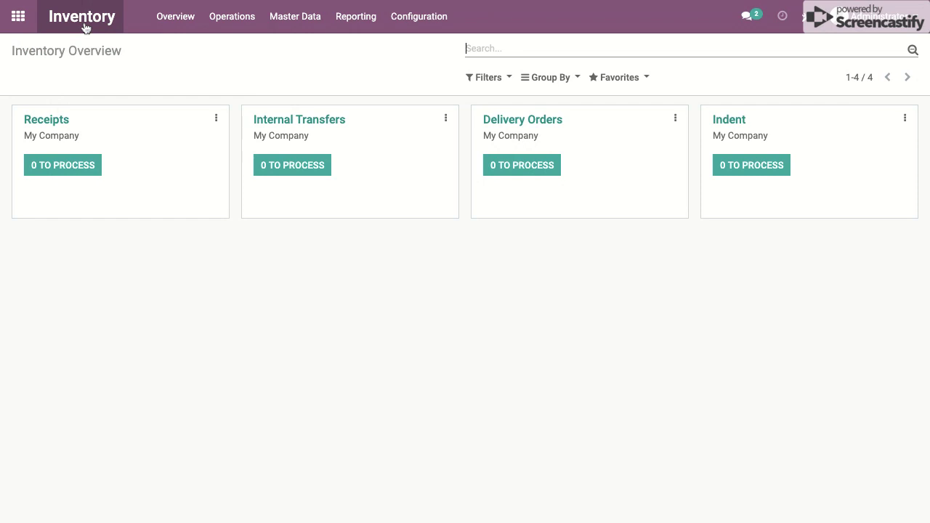
left_click(320, 27)
left_click(320, 51)
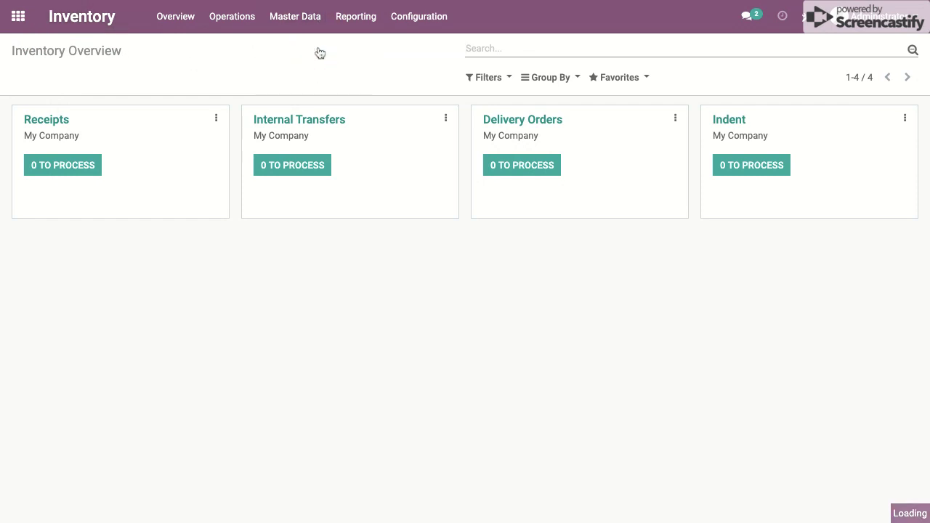
left_click(36, 79)
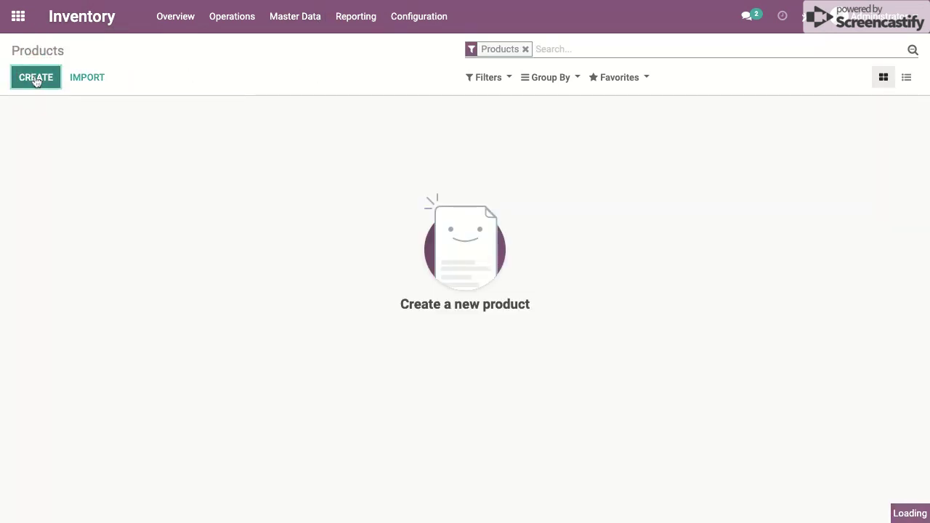
type("Material")
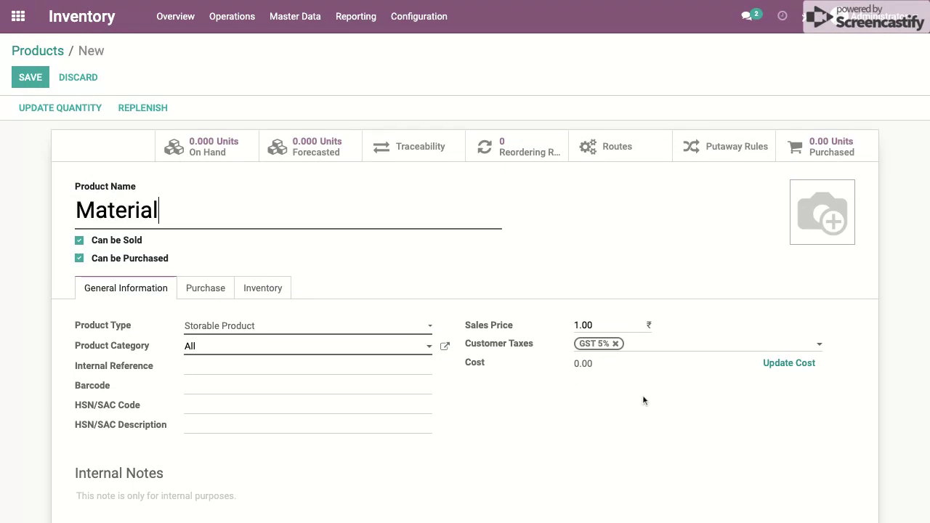
left_click(638, 325)
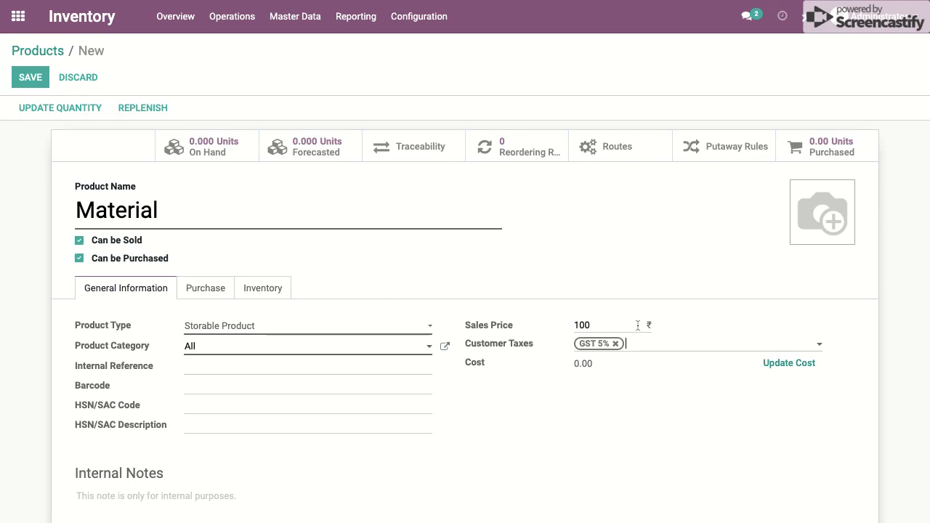
left_click(262, 290)
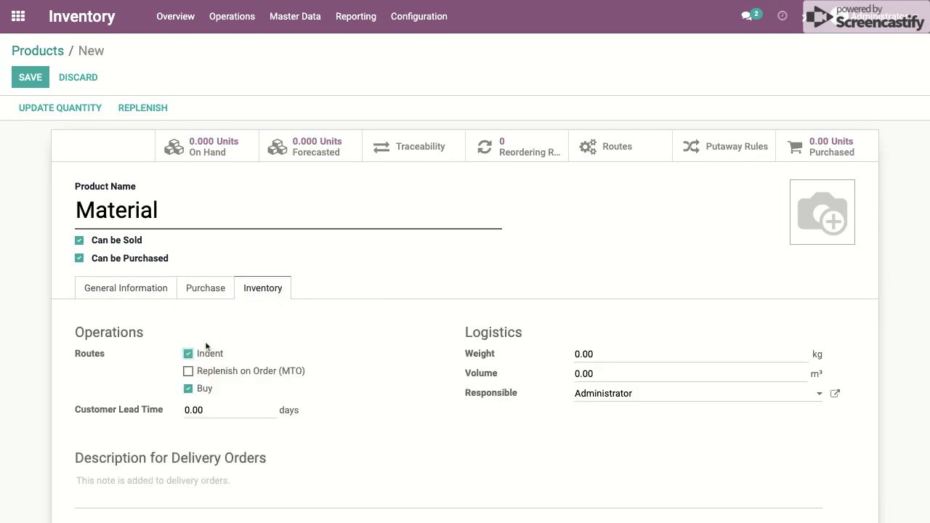
Step: Add the vendor "Supplier" to the product with quantity 1 and price 70, and save the product
left_click(205, 288)
left_click(98, 329)
type("Supplier")
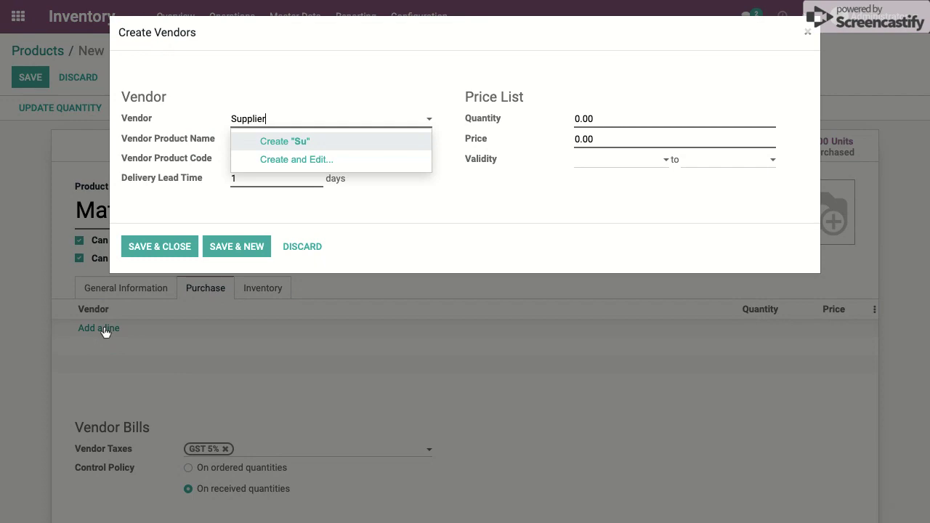
key("Return")
left_click(600, 121)
type("1")
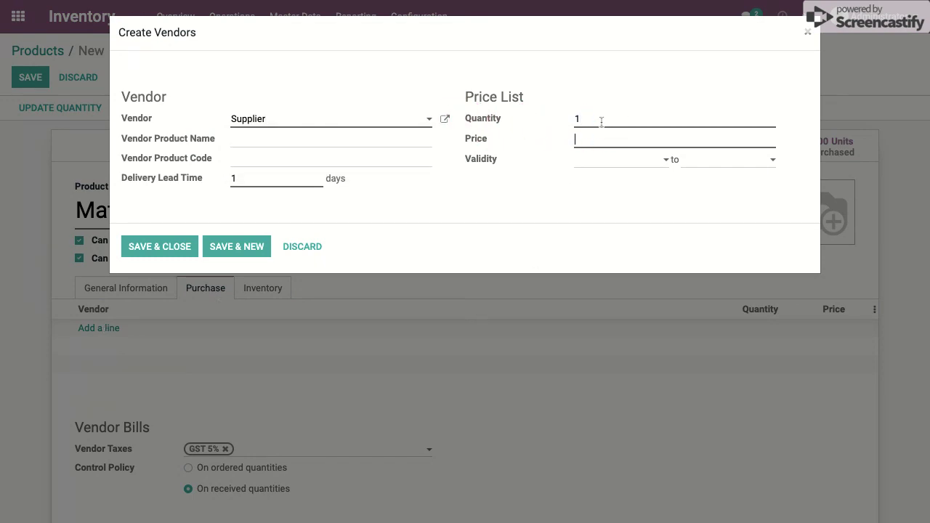
left_click(171, 246)
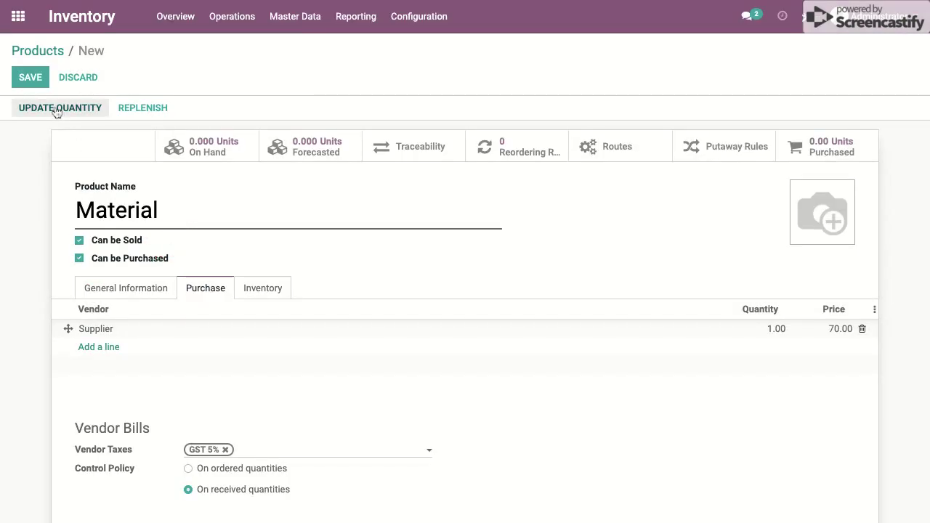
left_click(30, 77)
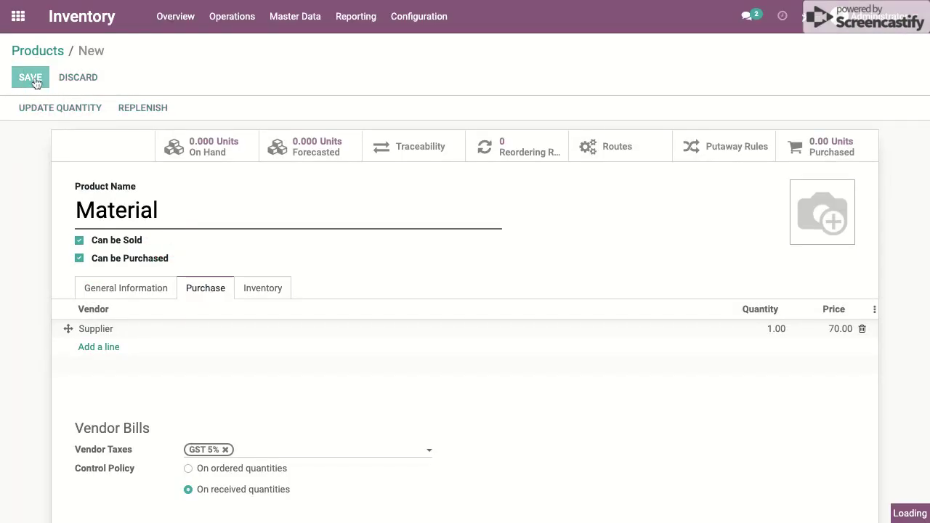
left_click(125, 274)
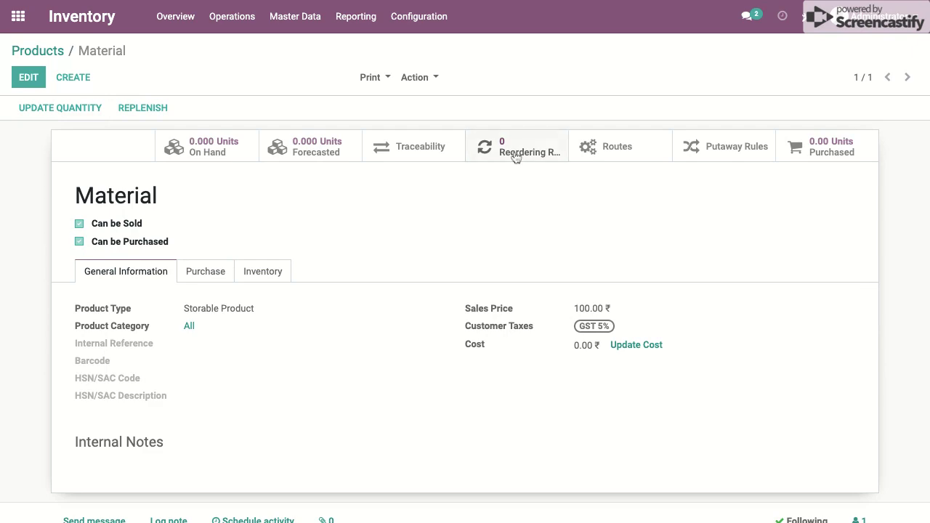
left_click(351, 22)
mouse_move(226, 25)
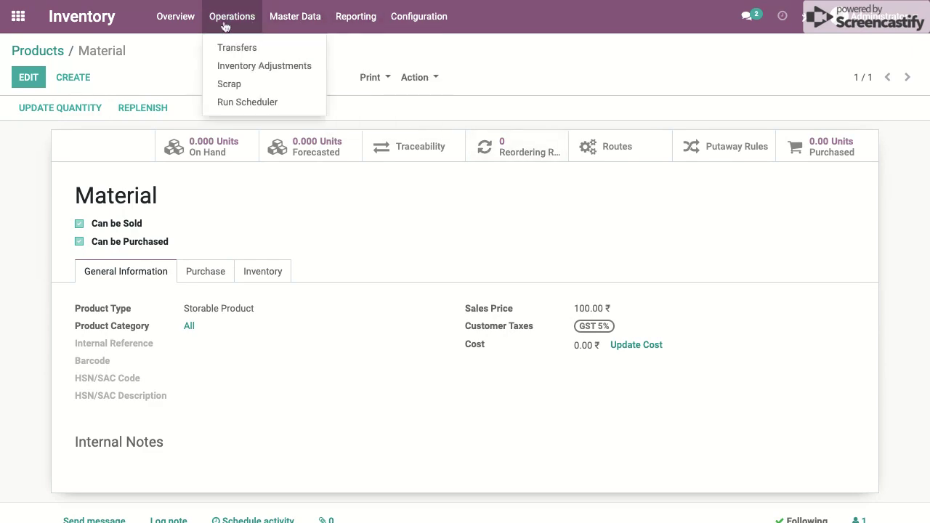
Step: Start a new Indent transfer, open its form in Studio, and open the Operations list view for editing
left_click(80, 16)
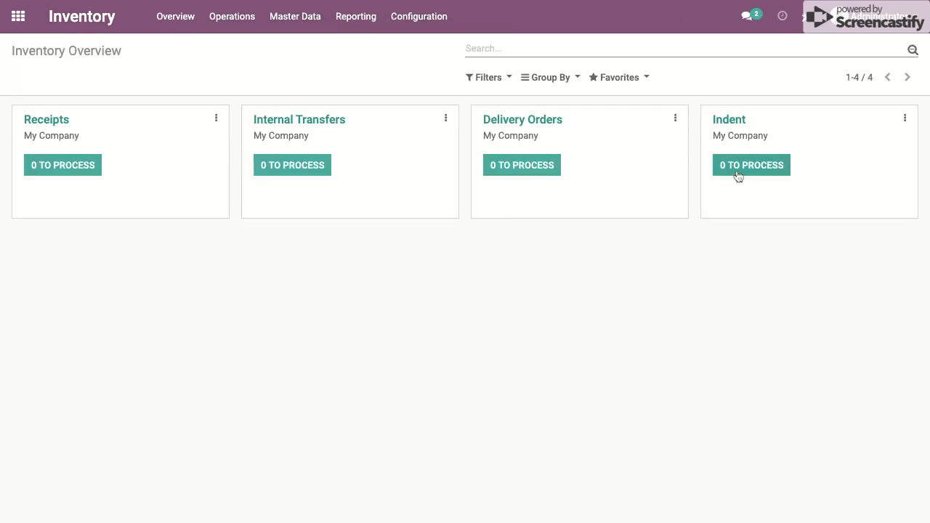
left_click(736, 173)
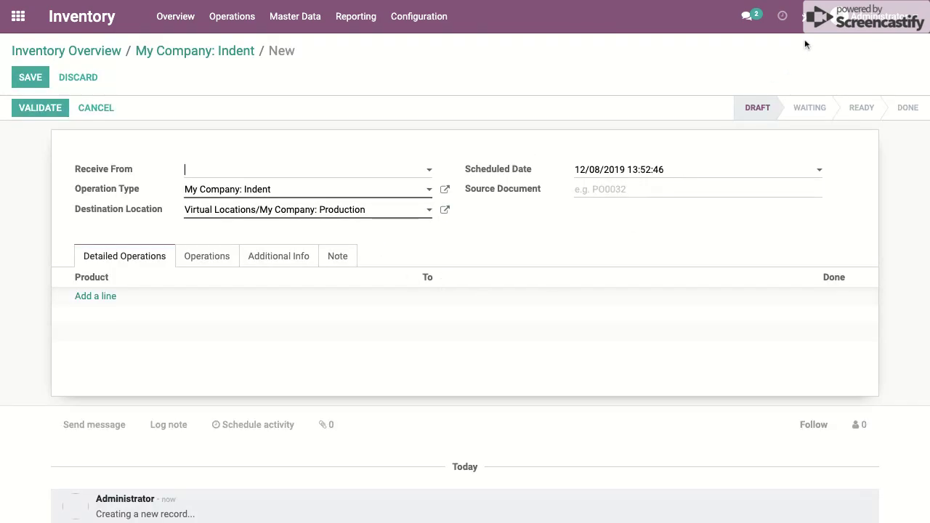
left_click(807, 16)
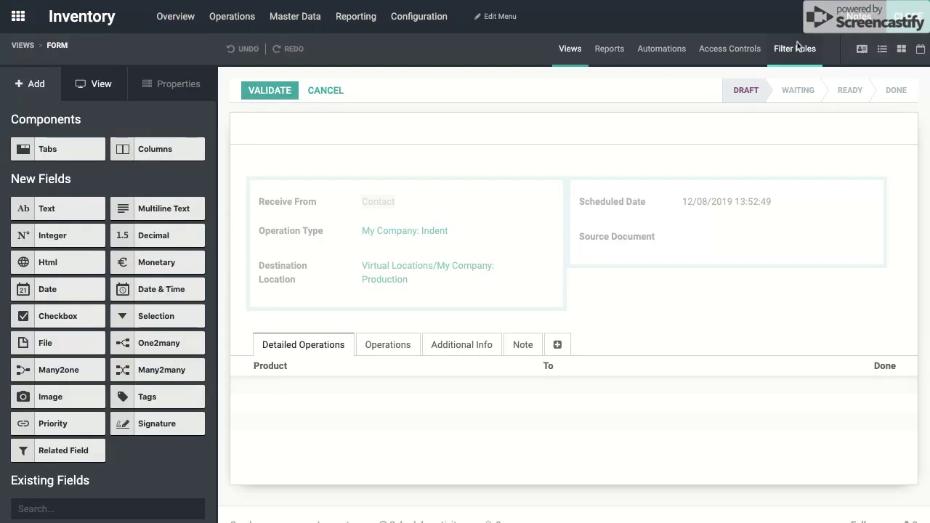
left_click(385, 345)
left_click(429, 398)
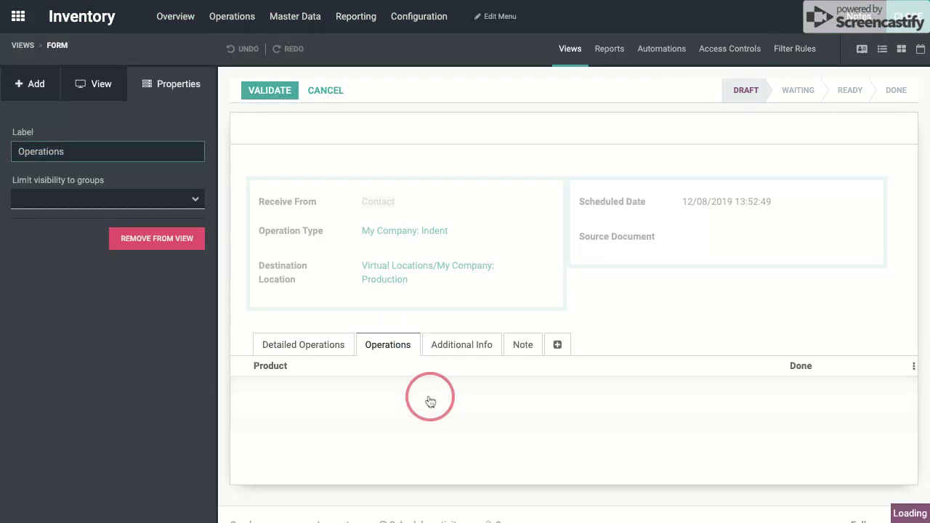
left_click(548, 403)
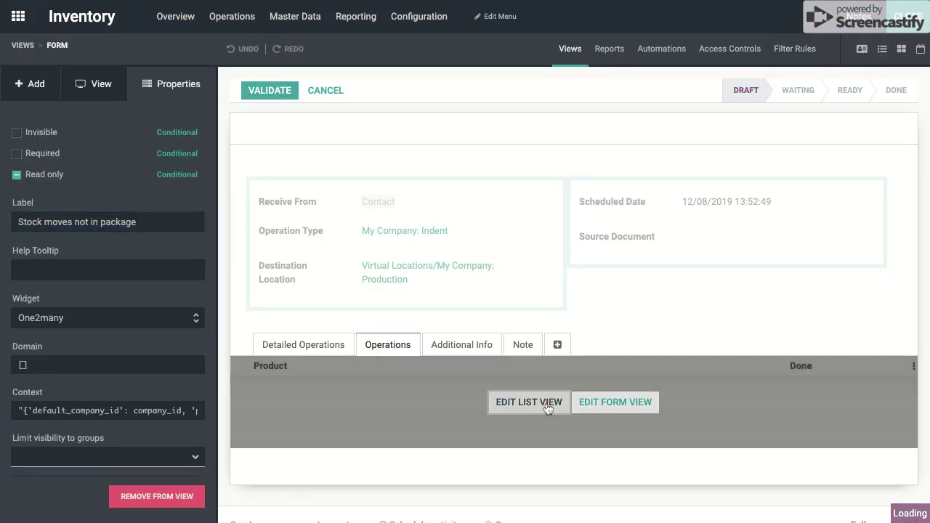
Step: Add the Supply Method and Procurement Group fields as columns between Product and Done in the Operations list
scroll(160, 349, "down", 10)
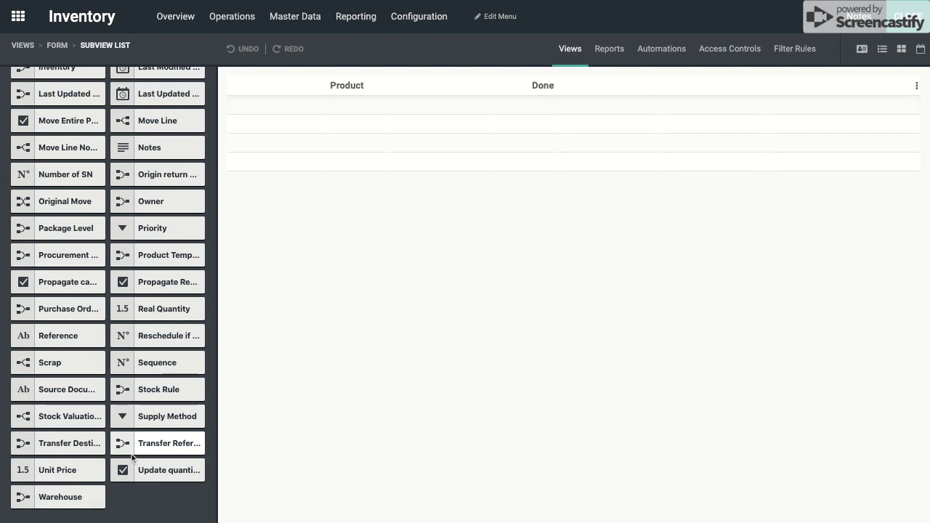
left_click_drag(128, 422, 459, 125)
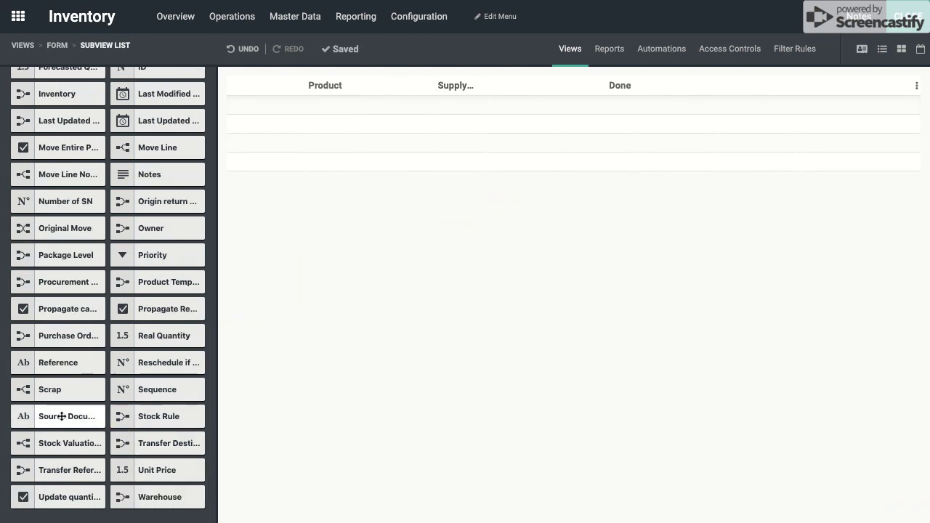
left_click_drag(37, 283, 530, 106)
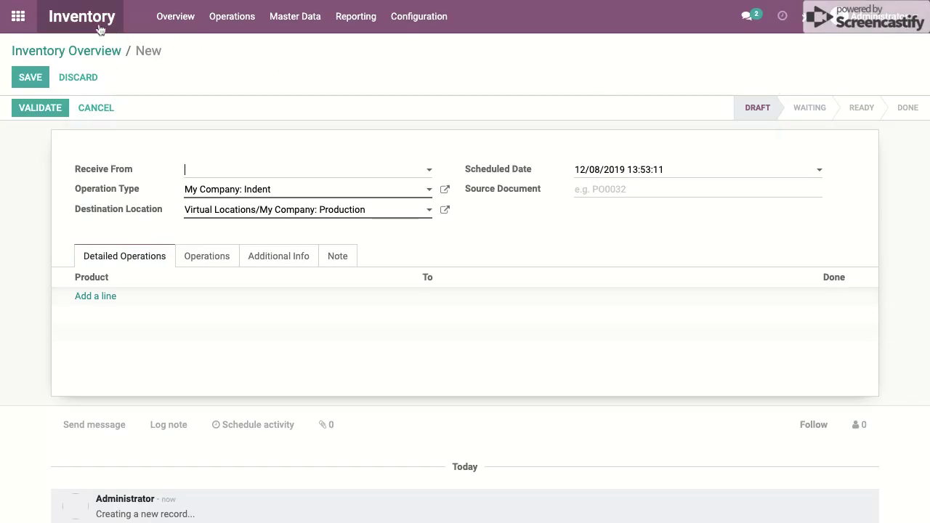
Step: Create and save an Indent transfer for Material with supply method Advanced: Apply Procurement Rules and a demand of 6
left_click(101, 29)
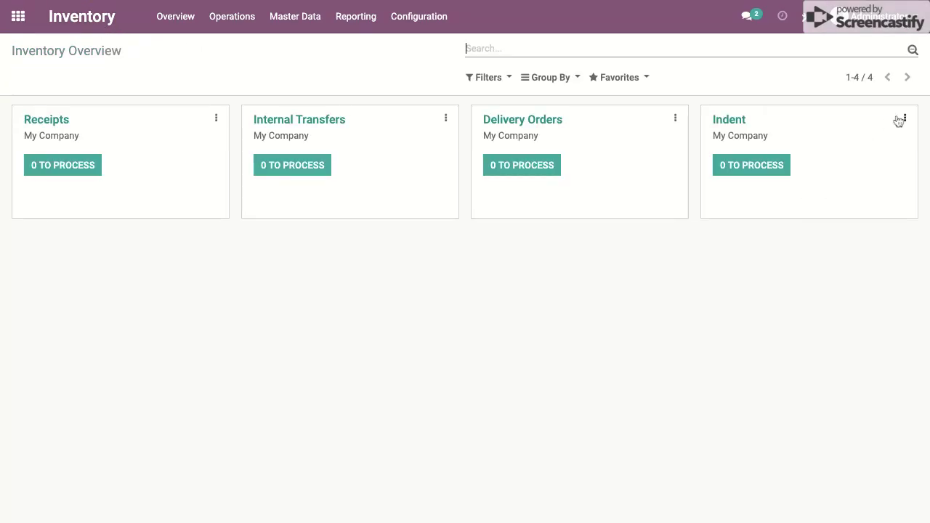
left_click(905, 119)
left_click(880, 191)
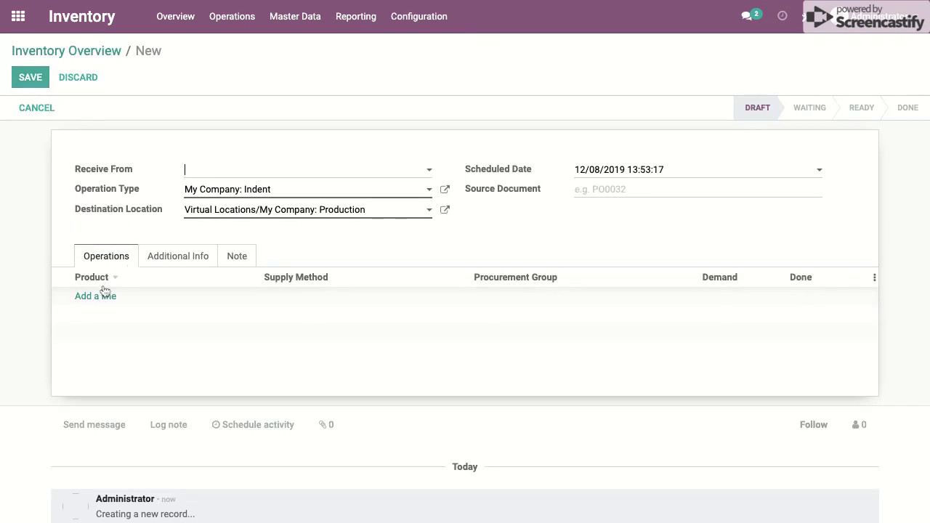
left_click(100, 301)
left_click(100, 298)
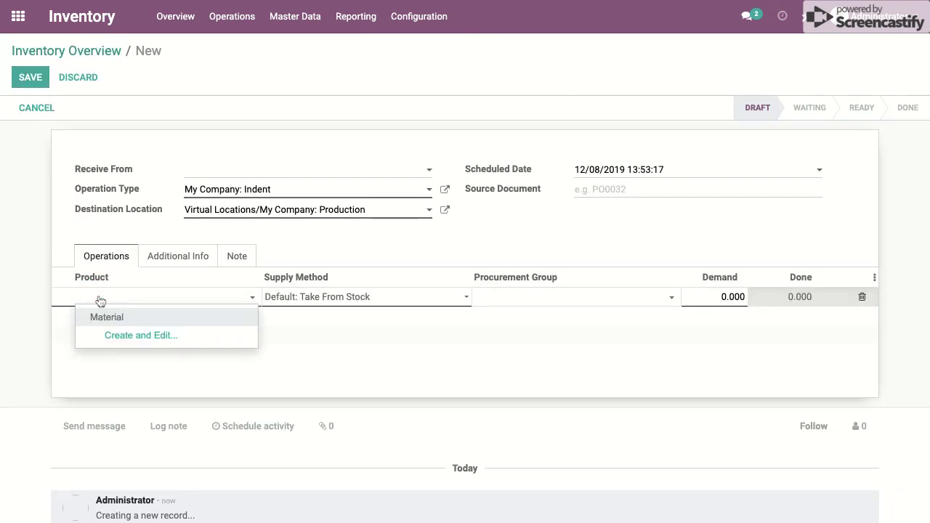
left_click(106, 317)
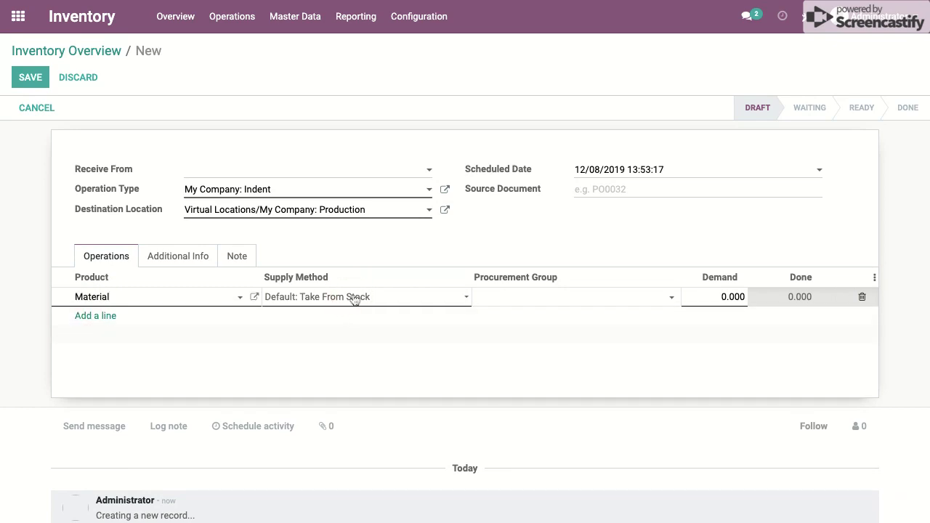
left_click(686, 297)
type("6")
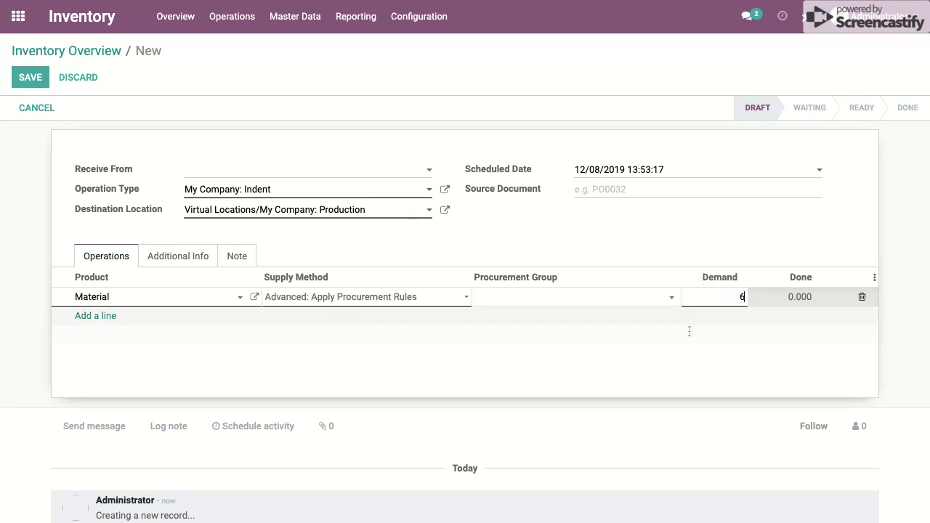
left_click(691, 355)
left_click(34, 78)
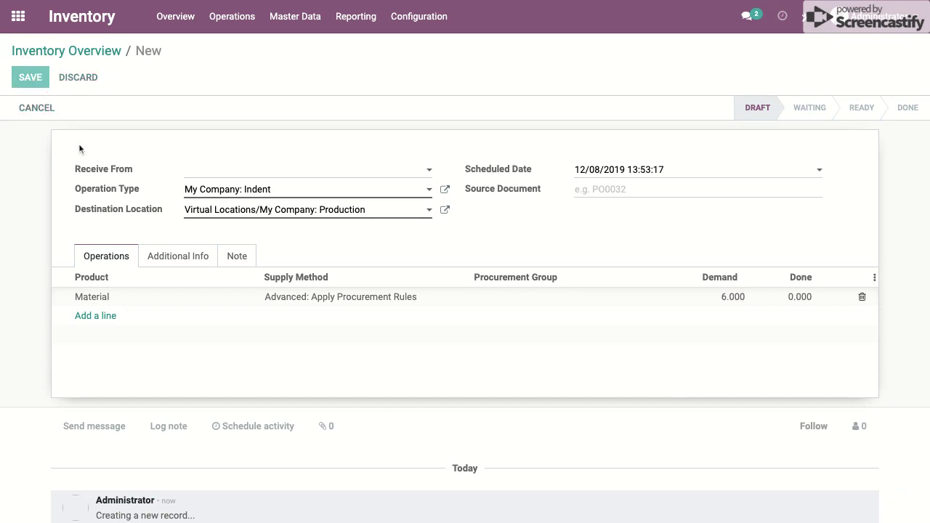
Step: Assign a new procurement group WH/IND/00001 to the transfer's Material line and mark the saved transfer as to do
left_click_drag(78, 161, 272, 162)
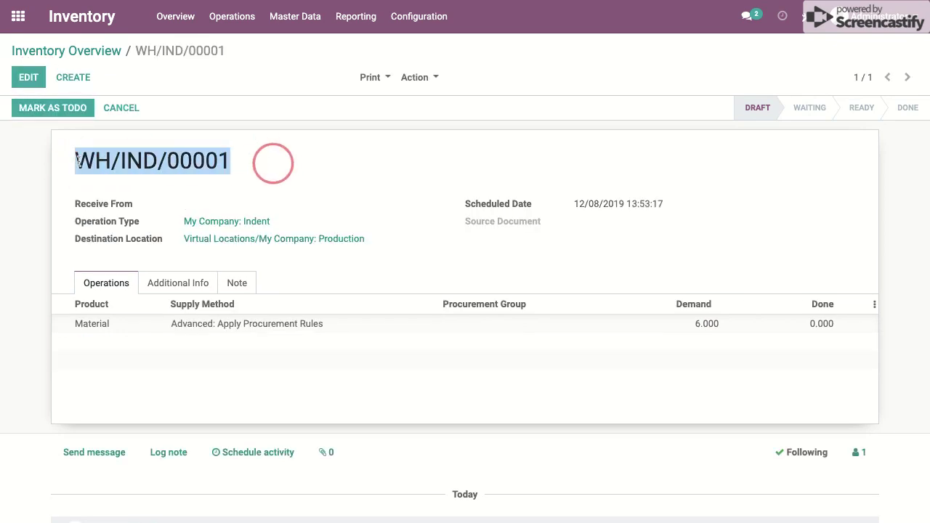
left_click(29, 77)
left_click(586, 331)
left_click(565, 349)
left_click(577, 405)
left_click(20, 77)
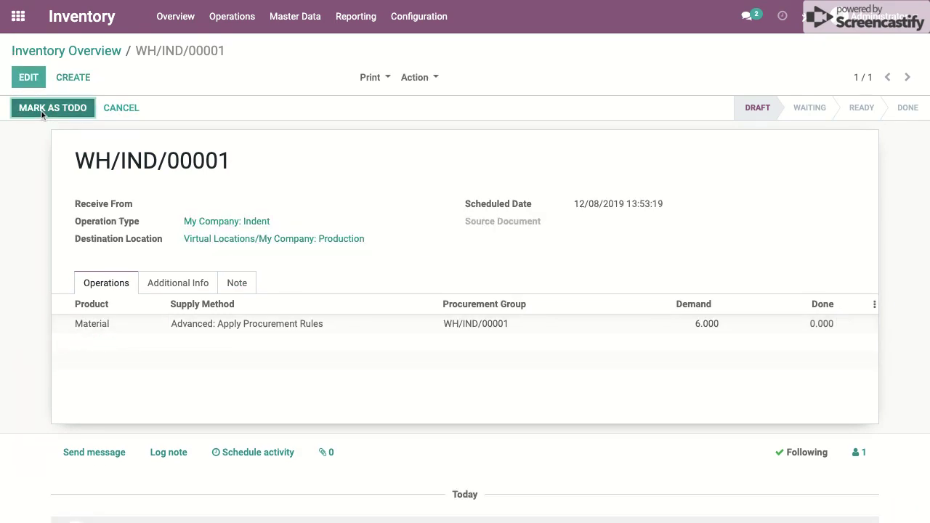
left_click(42, 109)
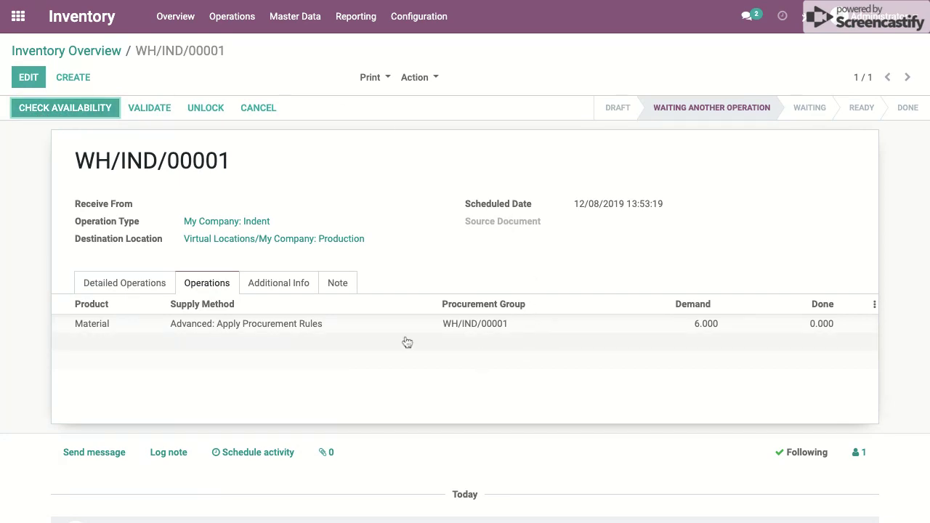
Step: Examine the operations of the waiting internal transfer generated from the Indent
left_click(91, 22)
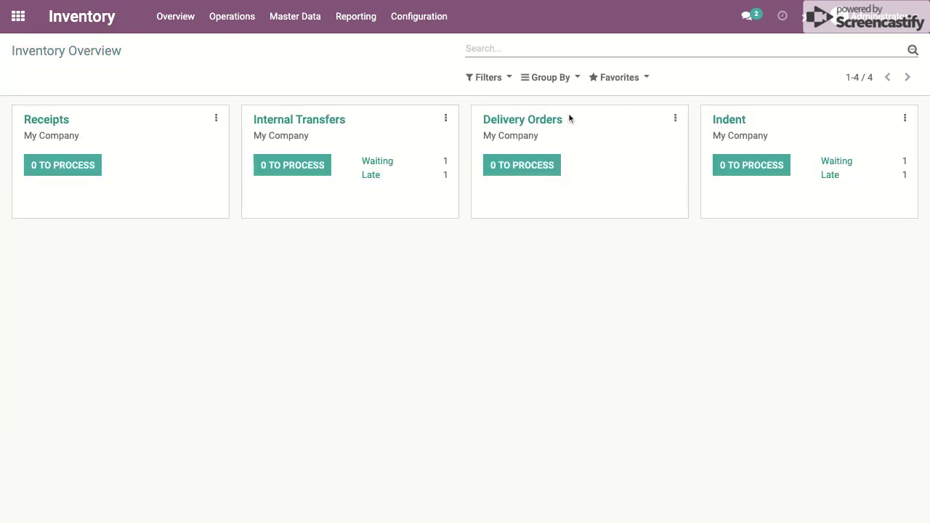
left_click(372, 162)
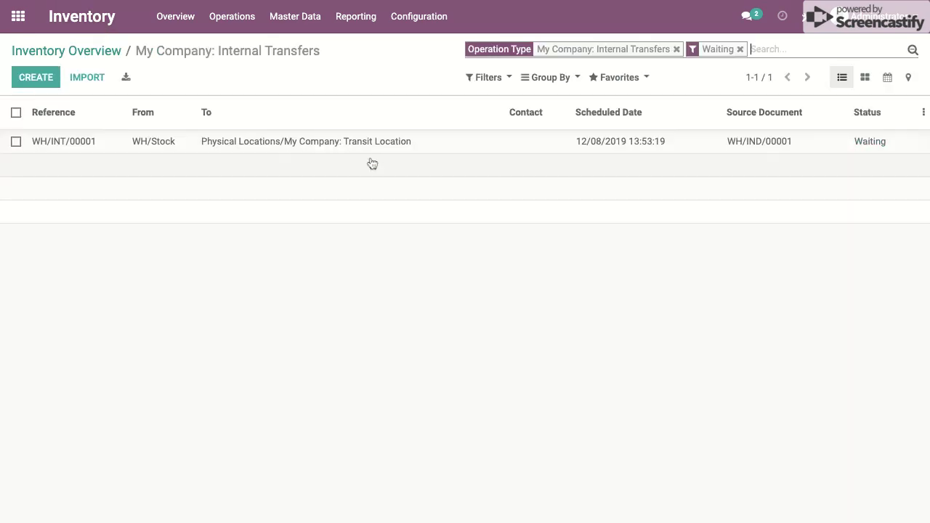
left_click(369, 146)
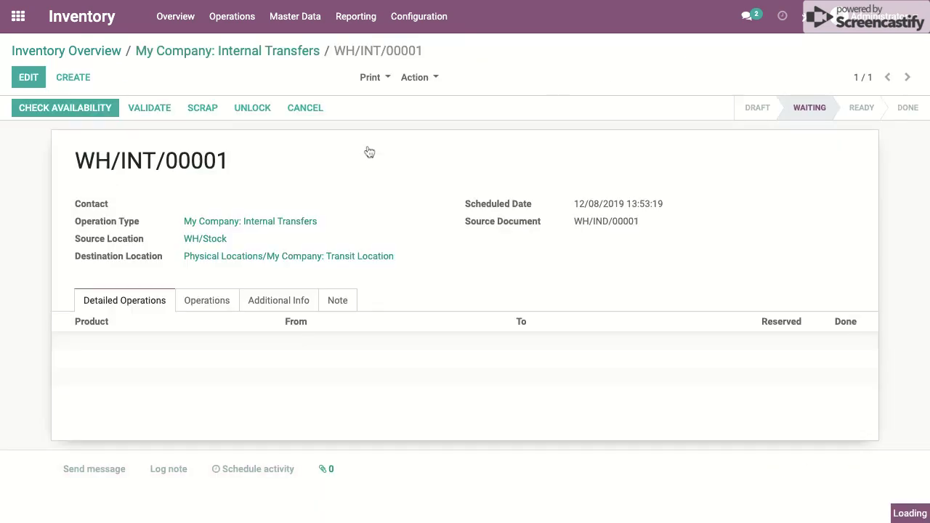
left_click(233, 307)
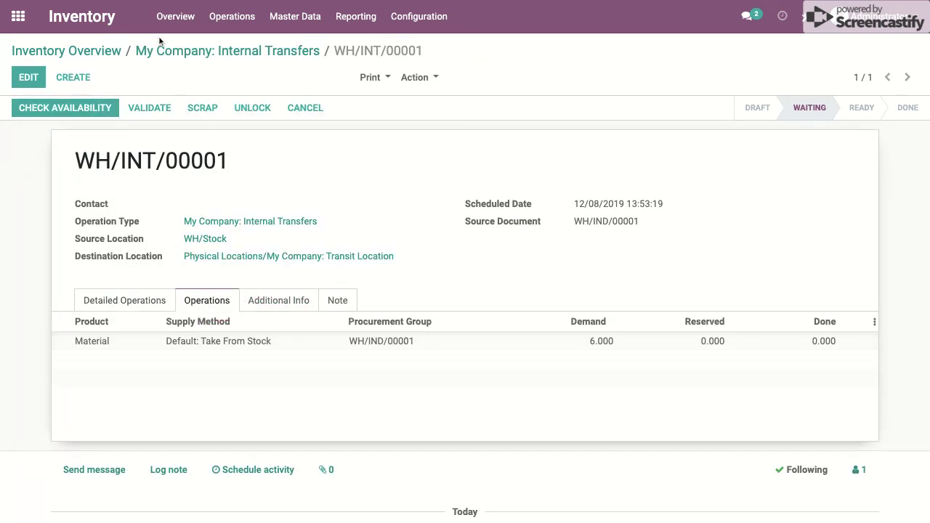
Step: Start another Indent transfer and create "System Department" as its Receive From contact
left_click(117, 20)
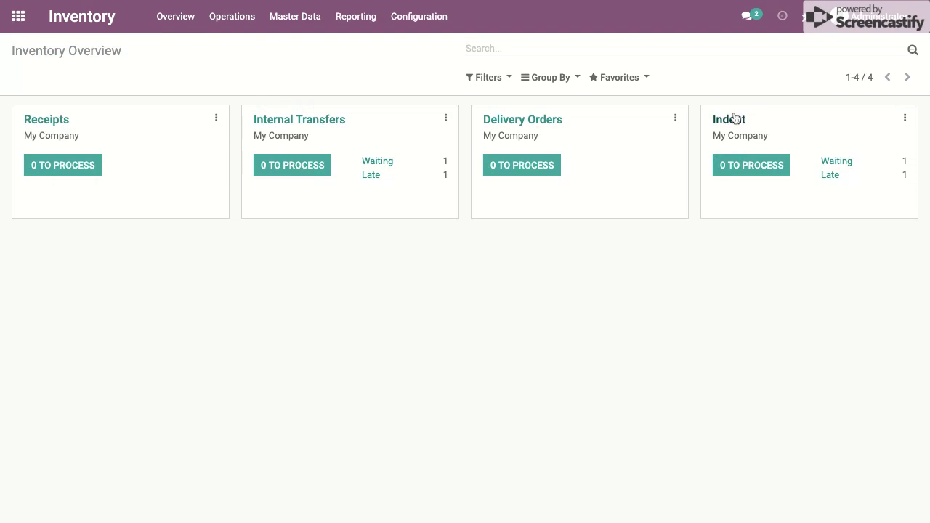
left_click(914, 119)
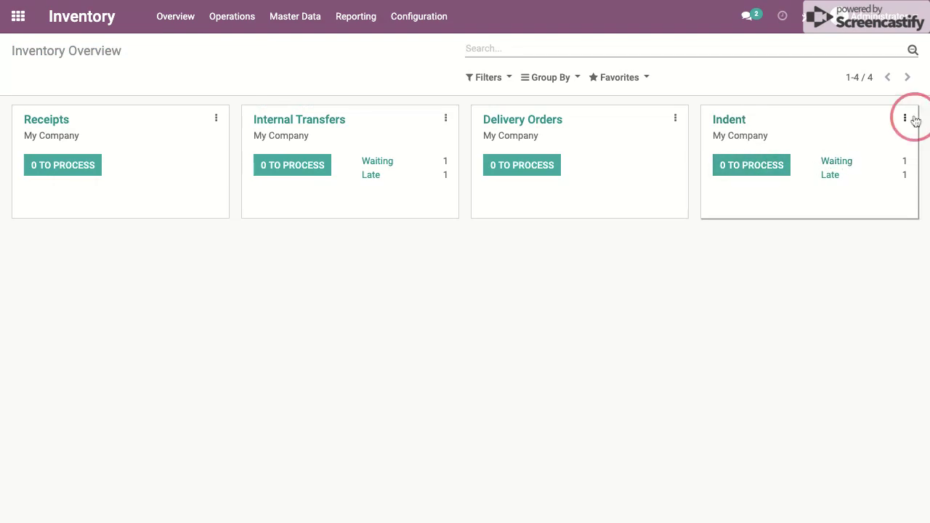
left_click(879, 192)
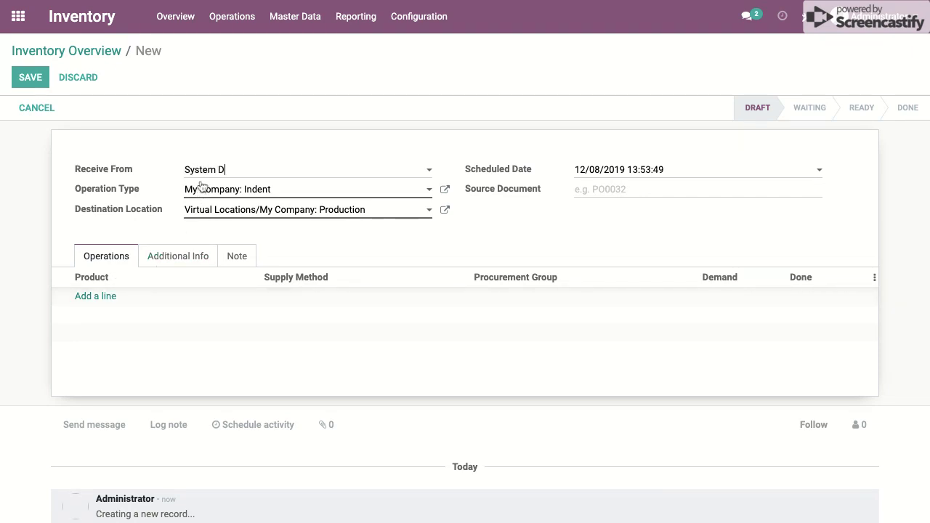
type("rtmet")
key("BackSpace")
key("BackSpace")
key("BackSpace")
type("ment")
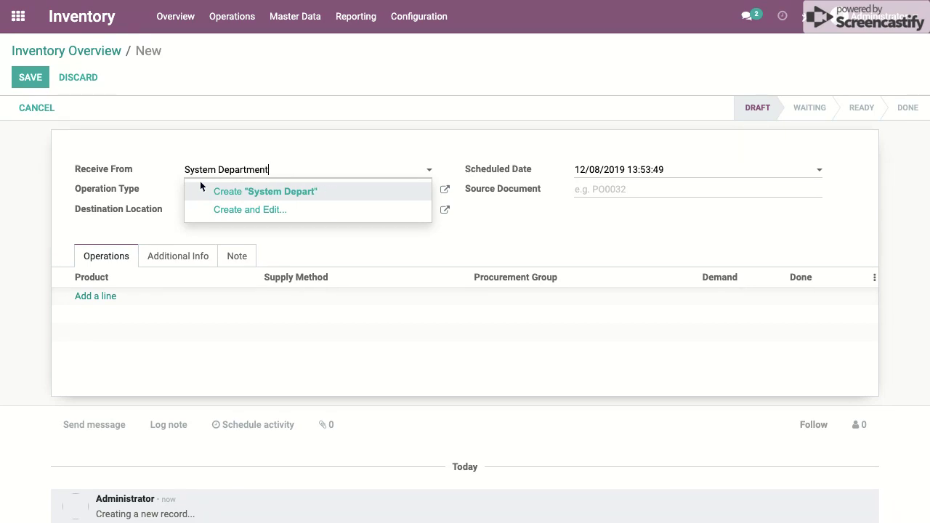
key("Return")
Step: Add a Material line with supply method Advanced: Apply Procurement Rules and a demand of 17, and save the transfer
left_click(97, 297)
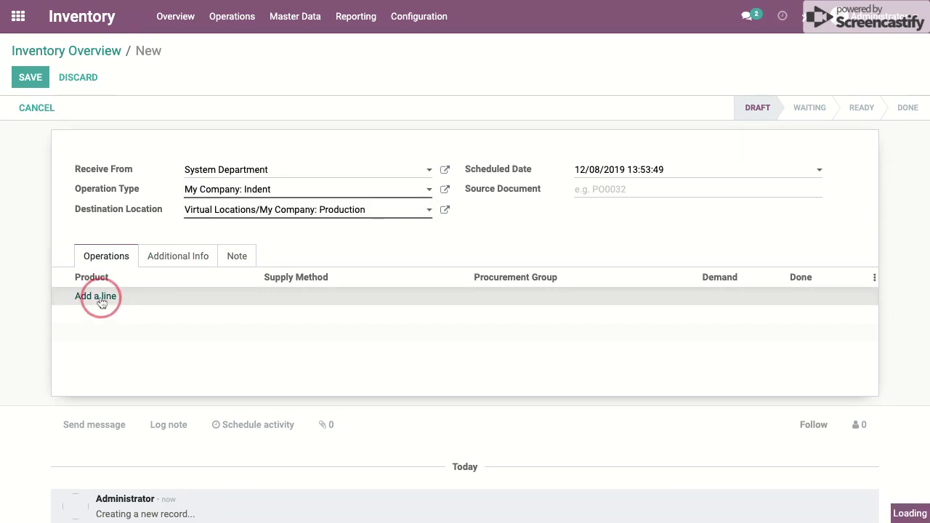
left_click(98, 315)
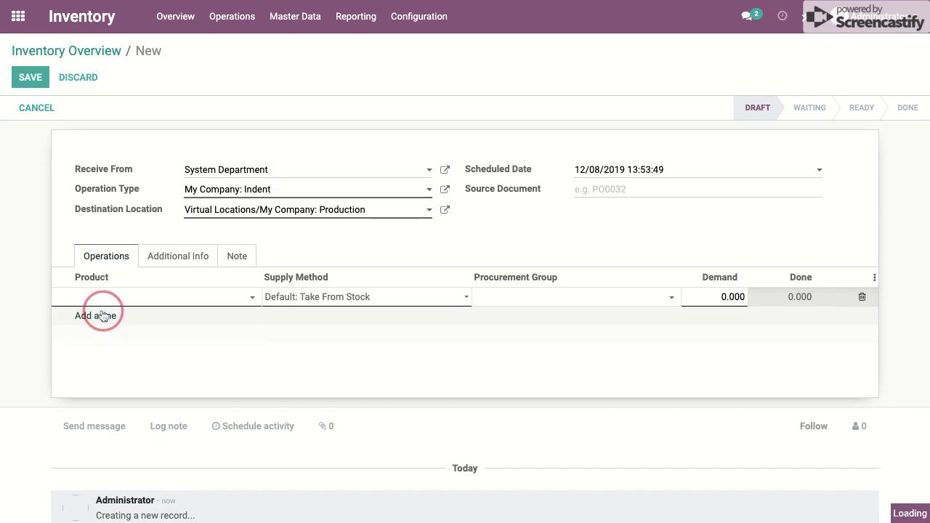
left_click(337, 302)
left_click(702, 311)
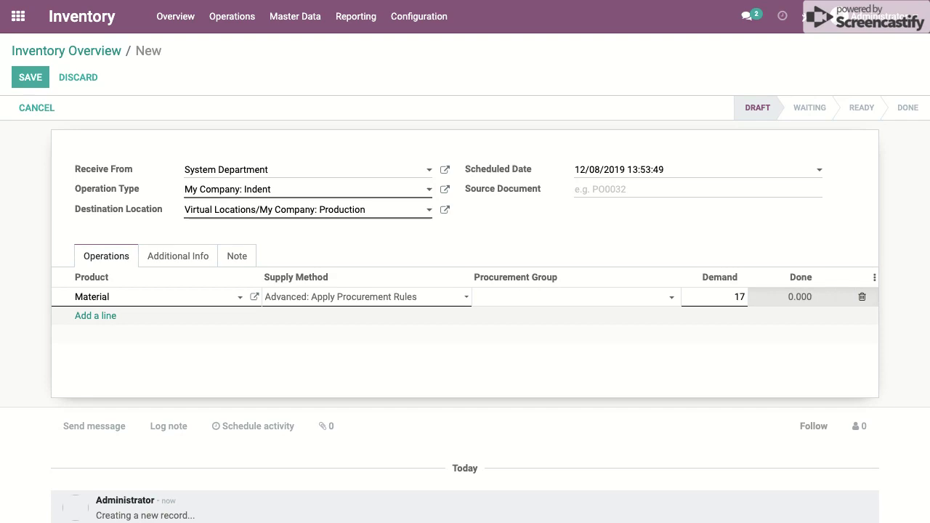
left_click(29, 77)
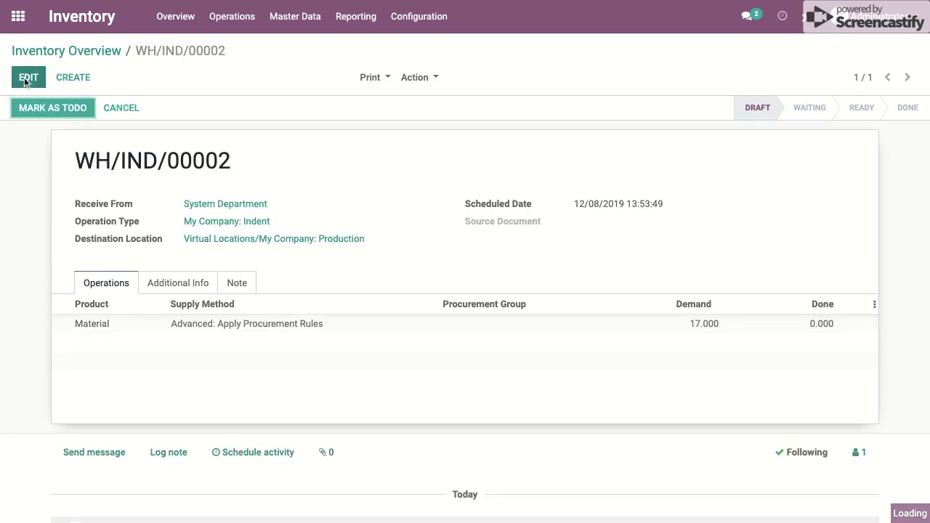
Step: Assign a new procurement group WH/IND/00002, matching the transfer's reference, to the Material line and mark the saved transfer as to do
left_click(26, 78)
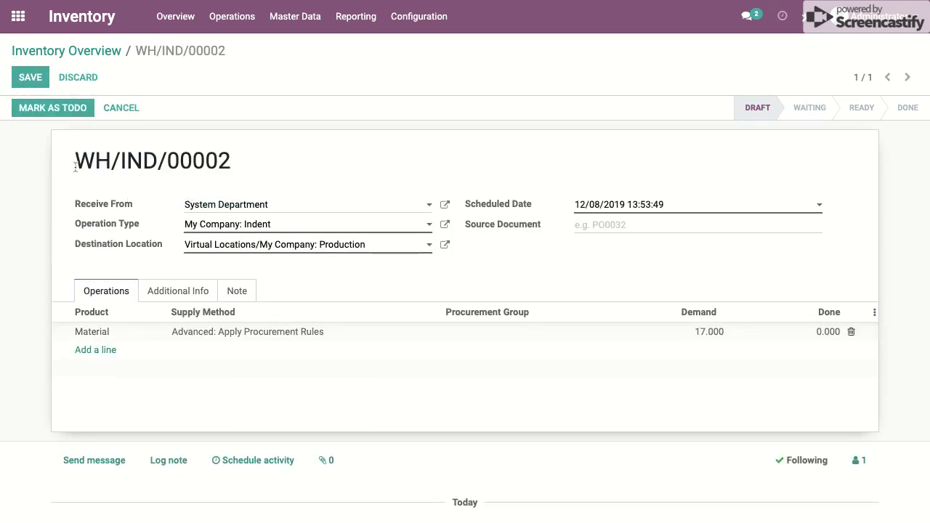
left_click_drag(76, 166, 308, 164)
key("ctrl+c")
left_click(502, 334)
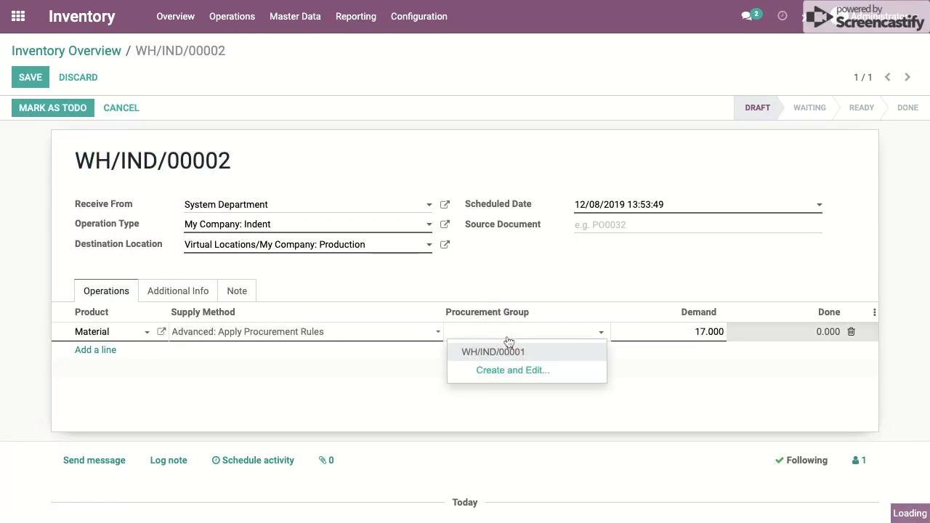
key("ctrl+v")
left_click(508, 352)
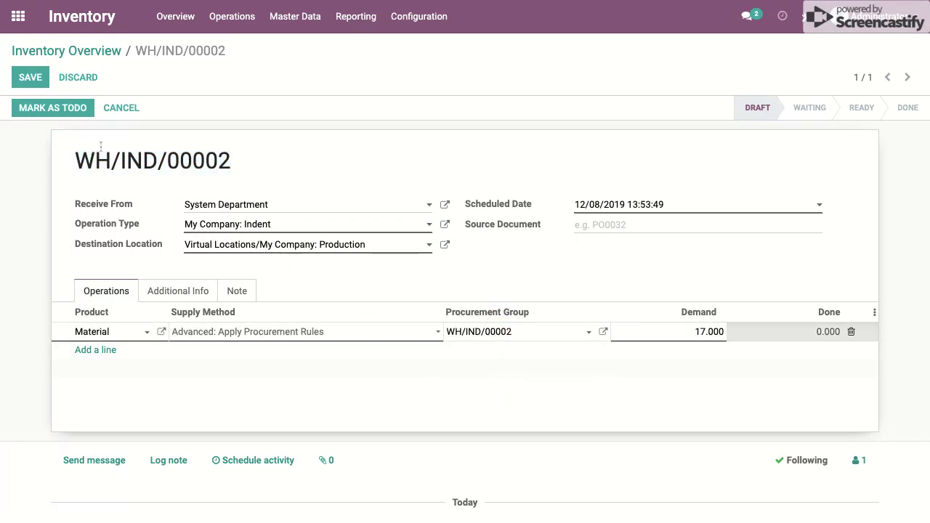
left_click(29, 77)
left_click(30, 110)
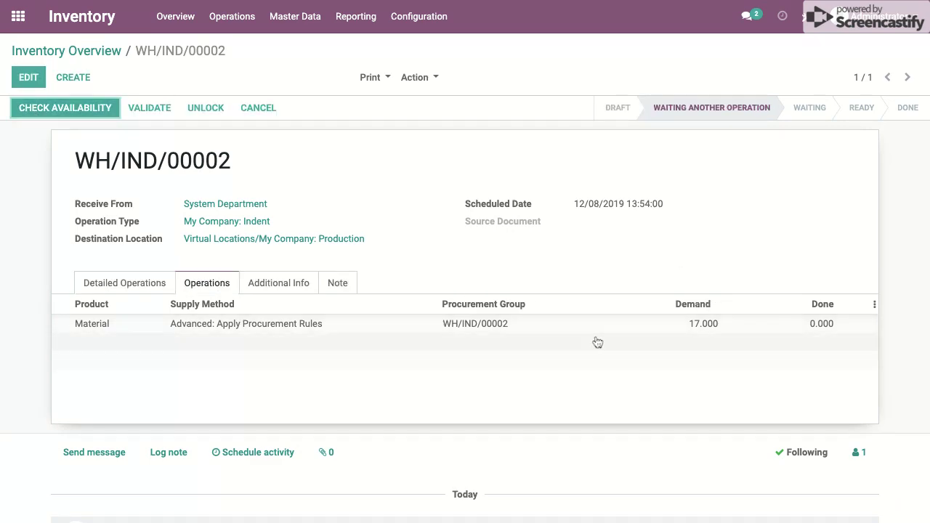
left_click(52, 117)
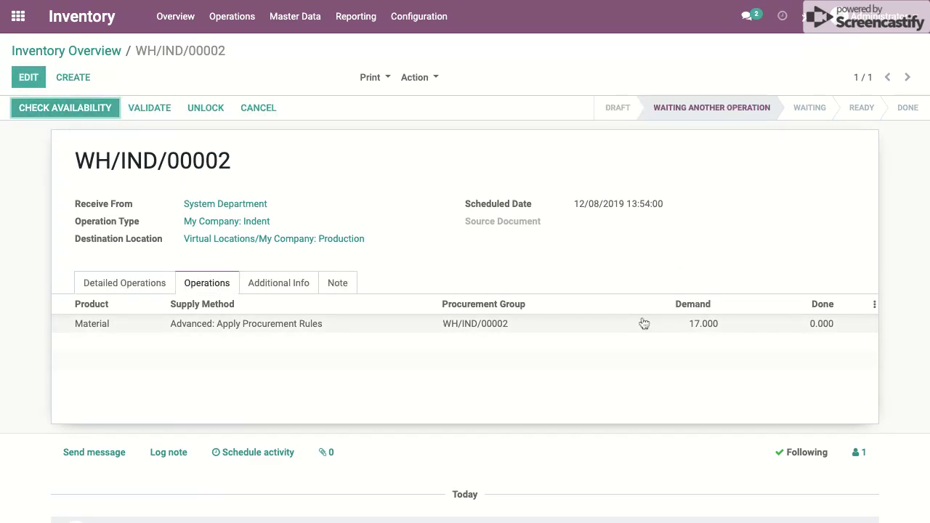
Step: Review the waiting internal transfers and compare the operations of WH/INT/00001 and WH/INT/00002
left_click(87, 51)
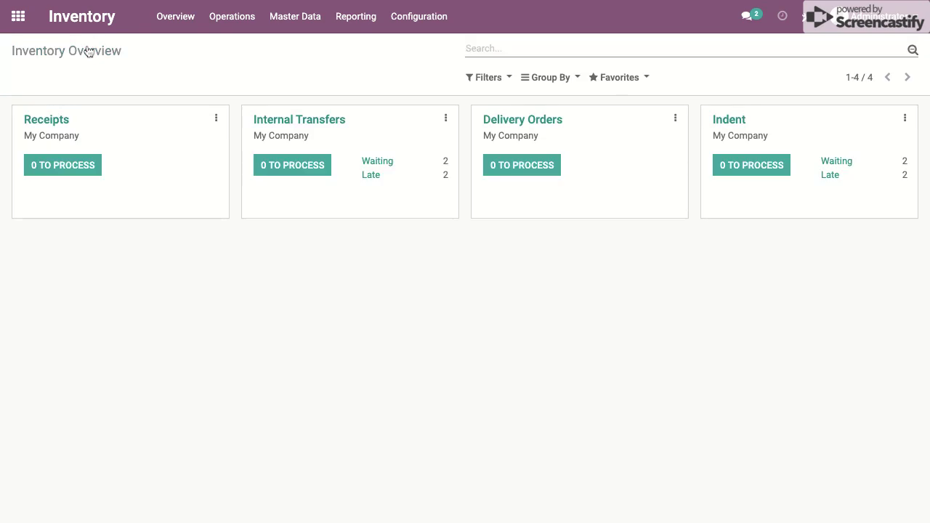
left_click(372, 162)
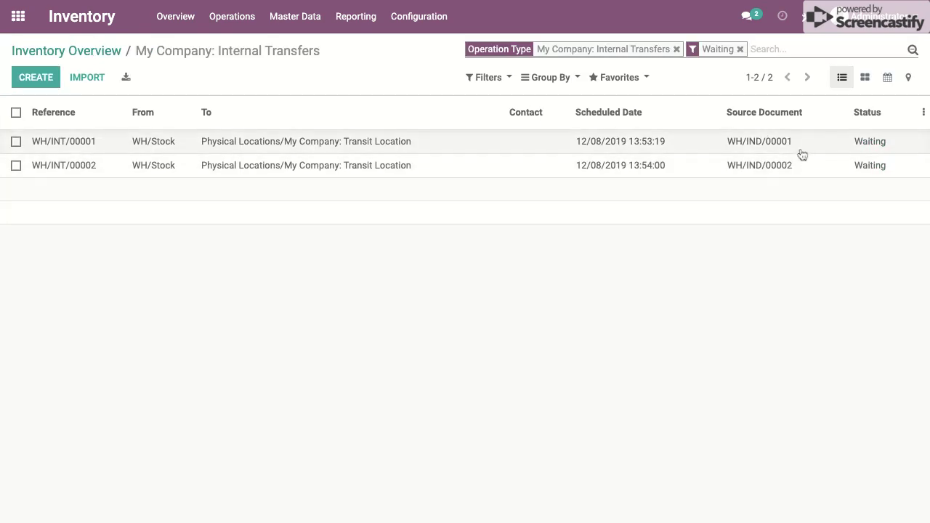
left_click(473, 142)
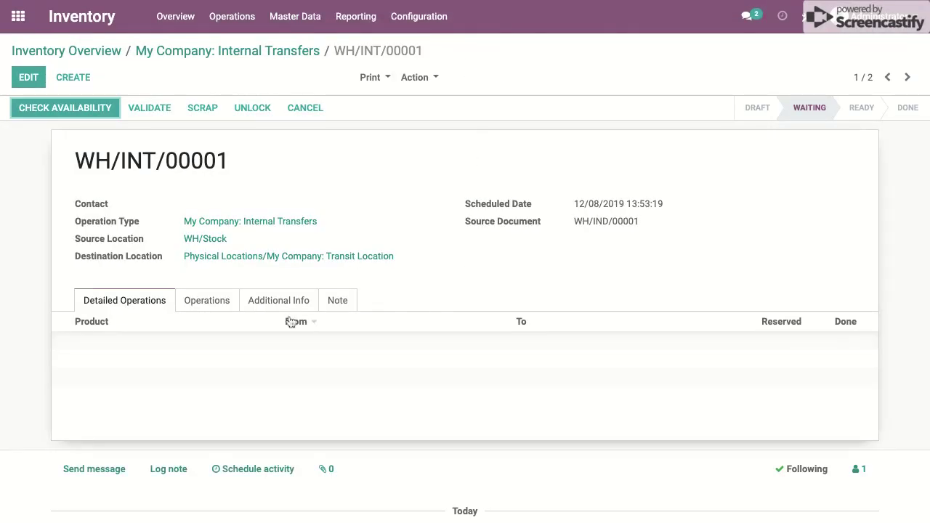
left_click(232, 301)
left_click(907, 79)
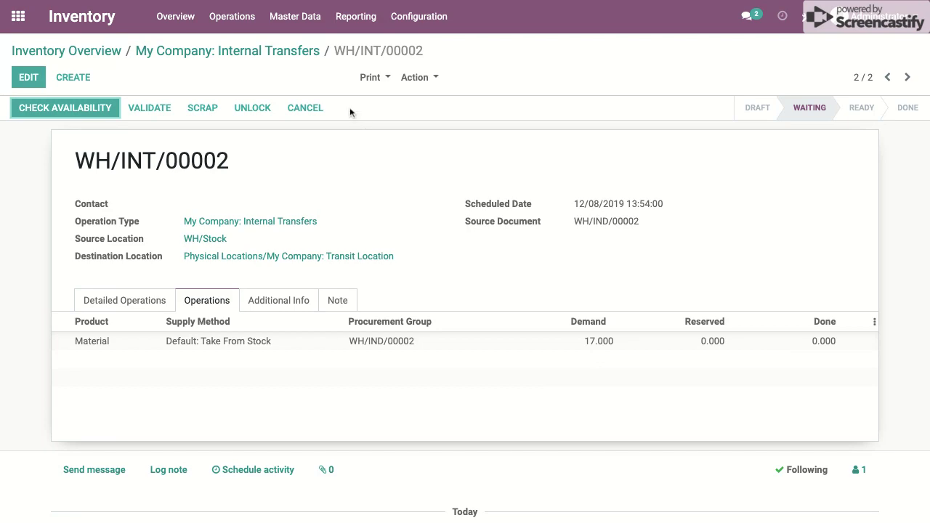
Step: Open the product list to check the stock of Material
left_click(116, 25)
left_click(310, 29)
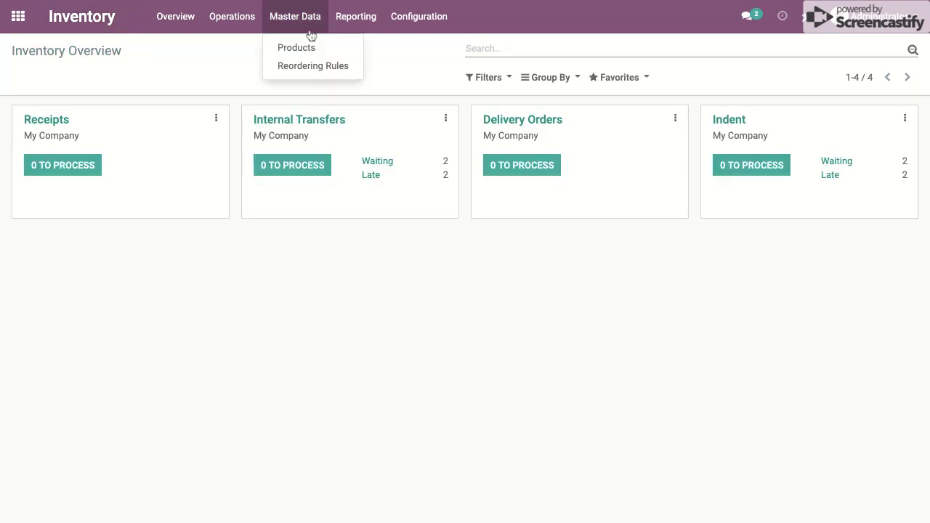
left_click(308, 47)
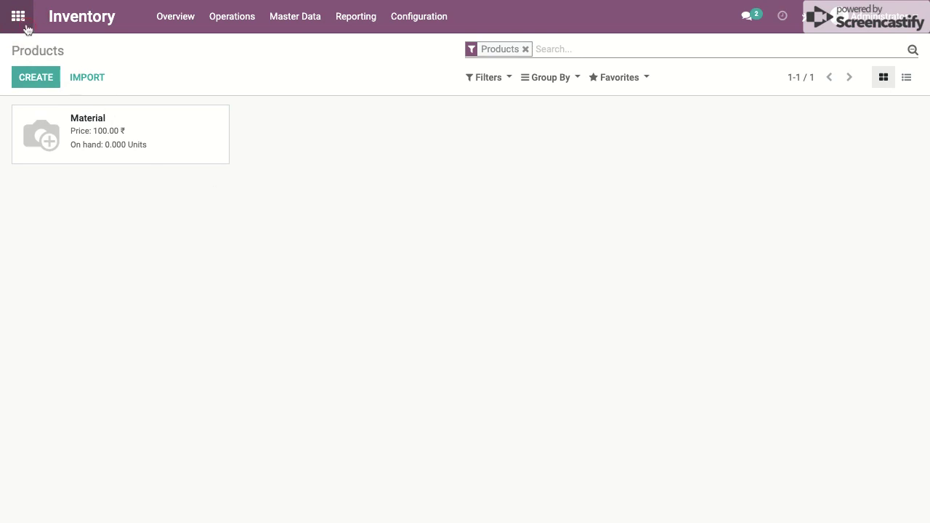
Step: Switch to Purchase and check the requests for quotation for Material
left_click(84, 24)
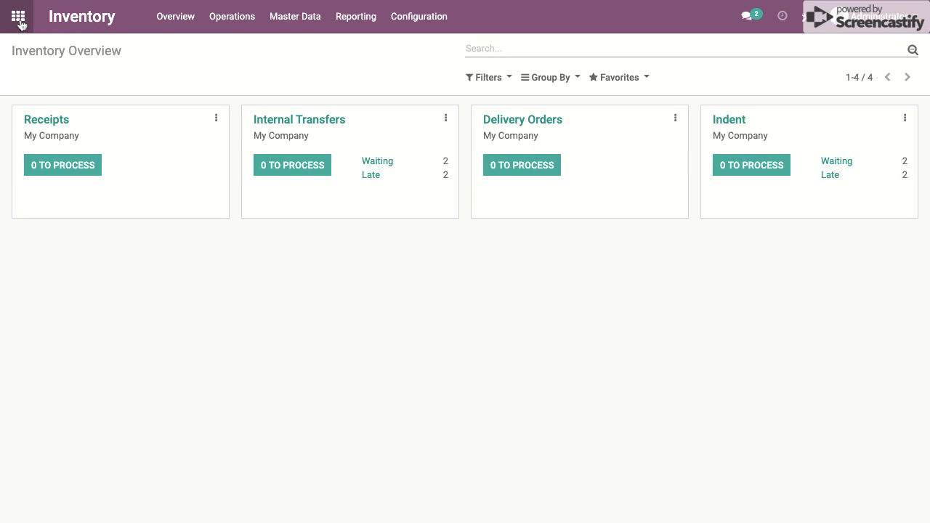
left_click(18, 22)
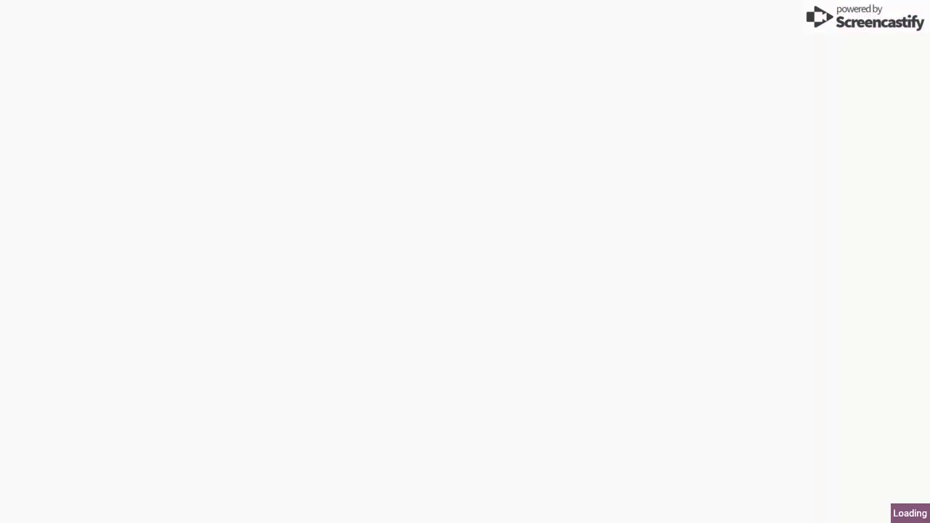
left_click(325, 143)
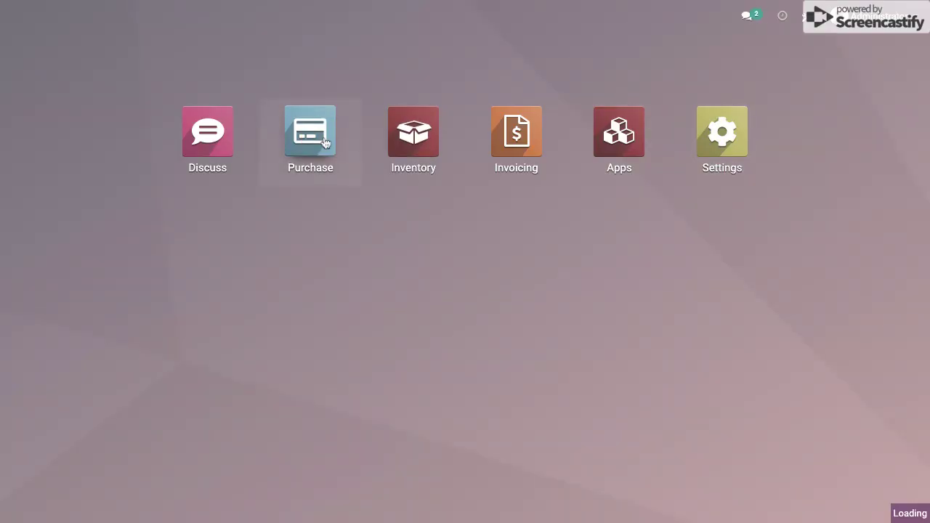
left_click(18, 15)
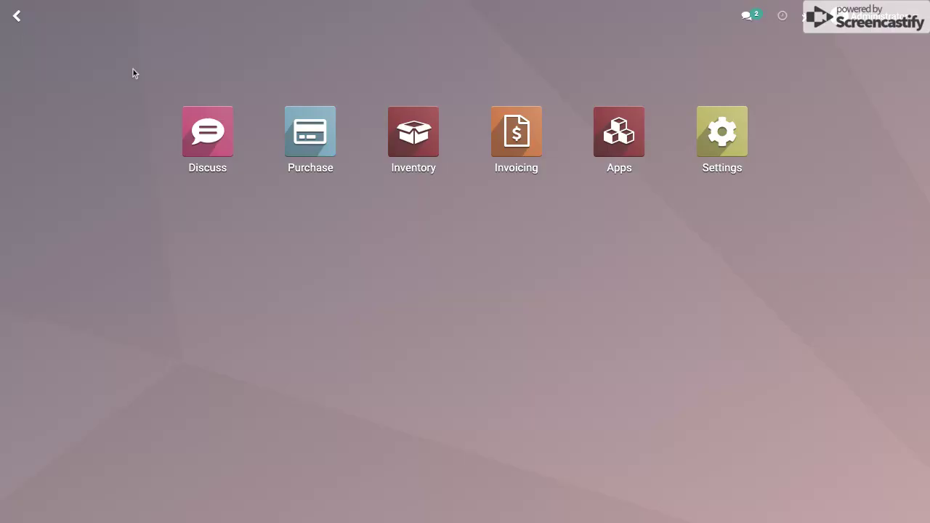
Step: In Inventory, create a reordering rule for Material at WH/Stock with minimum and maximum quantities of 0 and a quantity multiple of 1
left_click(416, 133)
left_click(294, 16)
left_click(295, 50)
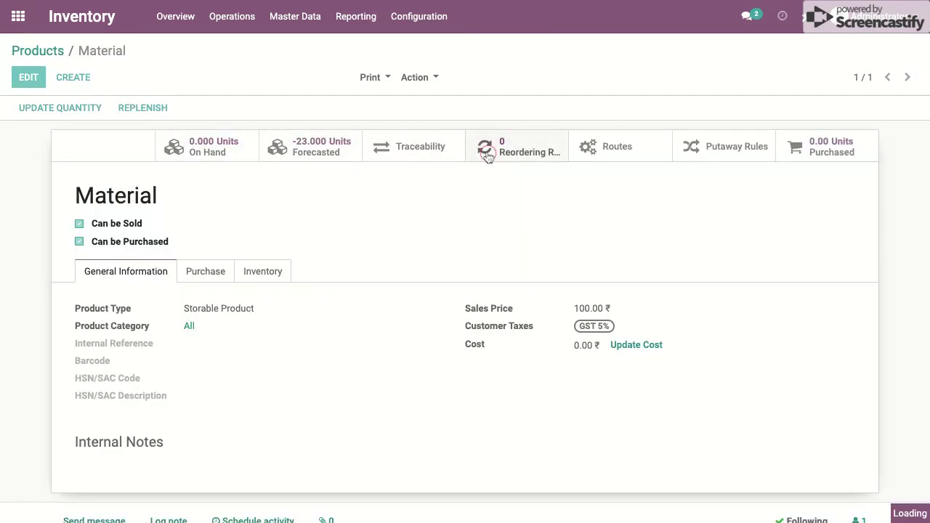
left_click(488, 148)
left_click(37, 79)
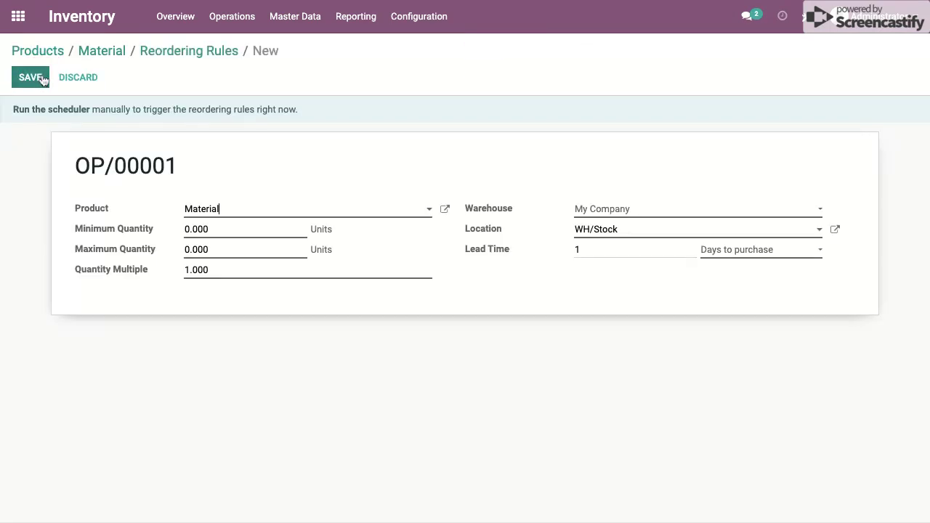
Step: Run the procurement scheduler manually to trigger the Material reordering rule
left_click(99, 20)
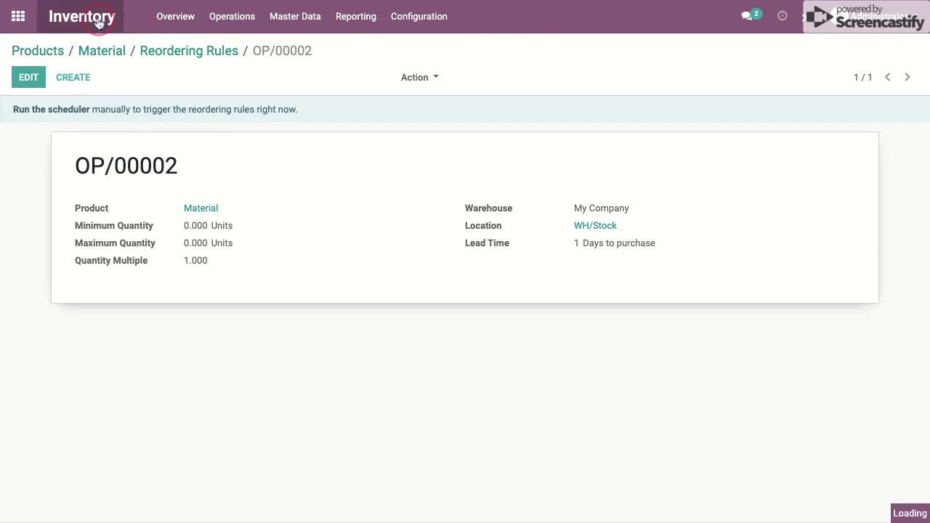
left_click(227, 20)
left_click(236, 99)
left_click(201, 129)
left_click(102, 29)
Step: Switch to Purchase, open request for quotation P00001, set the Material quantity to 20, and save it
left_click(20, 18)
left_click(331, 116)
left_click(361, 143)
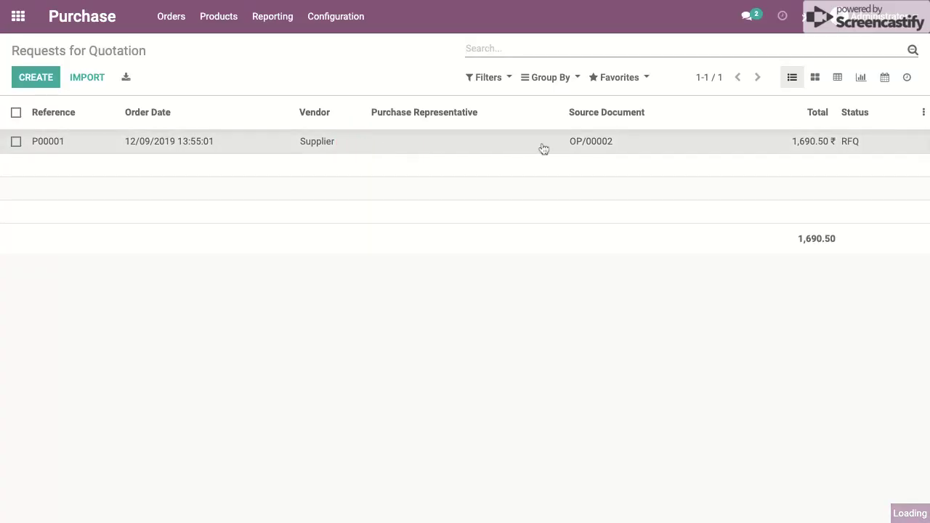
left_click(208, 114)
left_click(29, 77)
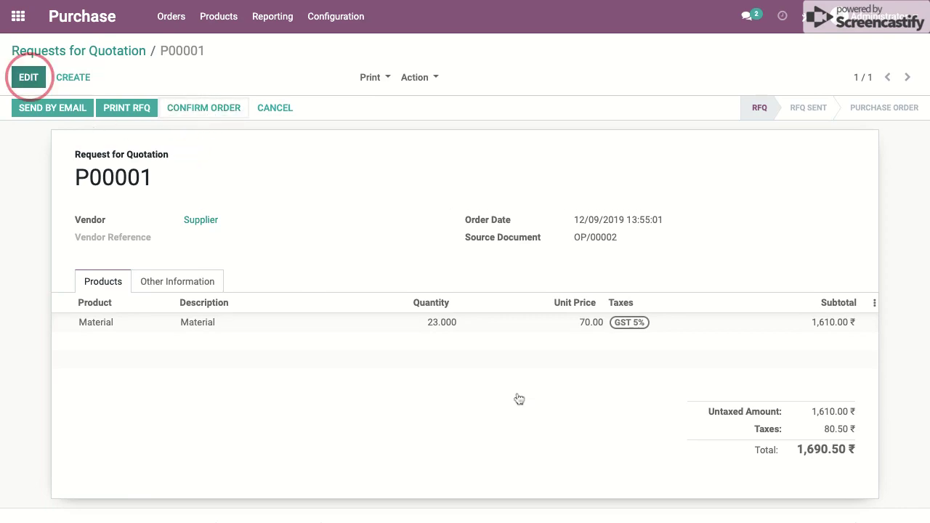
left_click(434, 328)
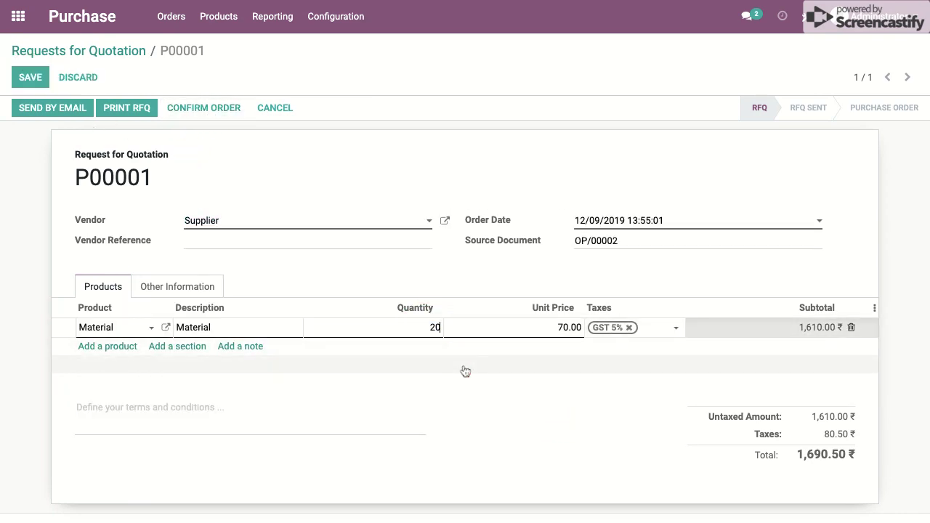
left_click(178, 143)
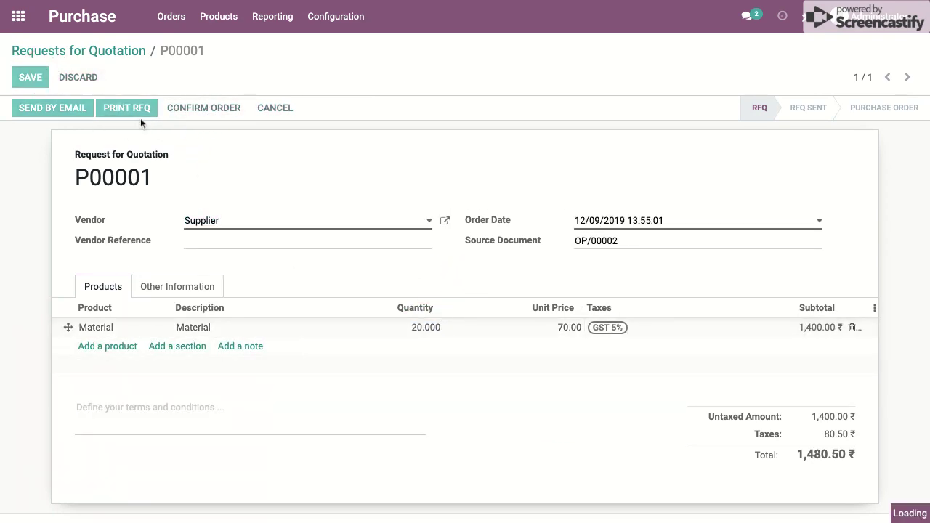
Step: Confirm purchase order P00001 and receive all 20 units of Material by validating its receipt
left_click(201, 115)
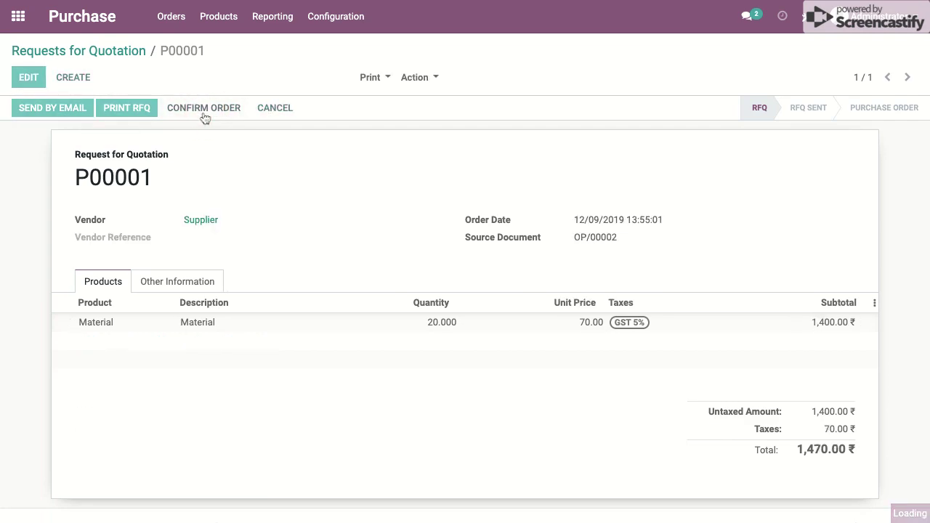
left_click(92, 114)
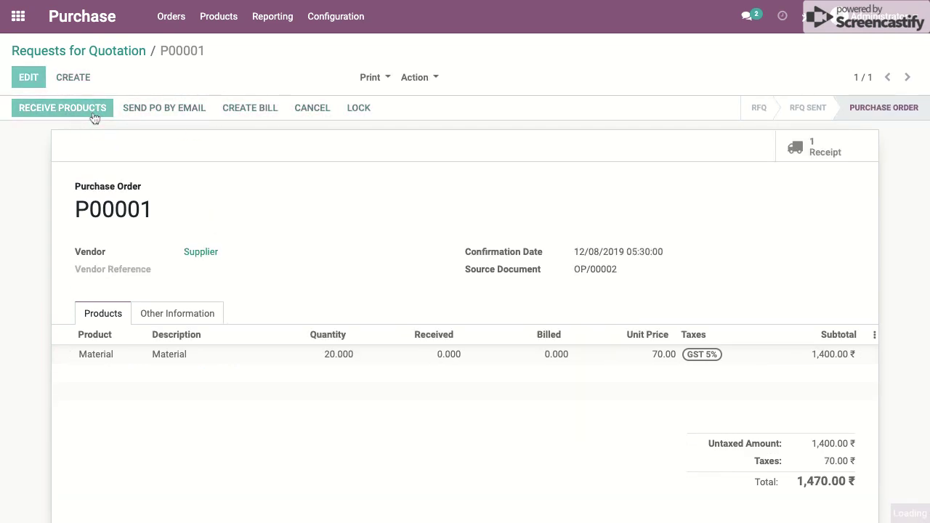
left_click(31, 108)
left_click(129, 148)
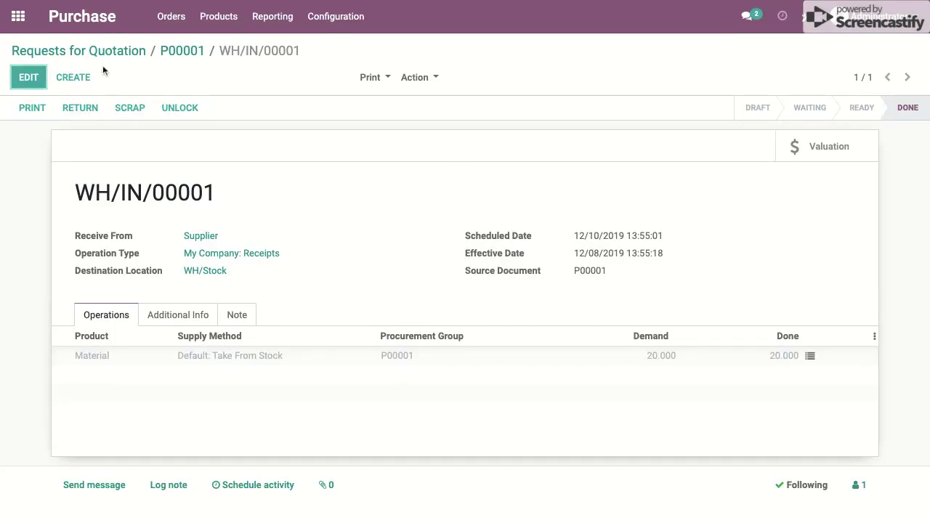
left_click(100, 58)
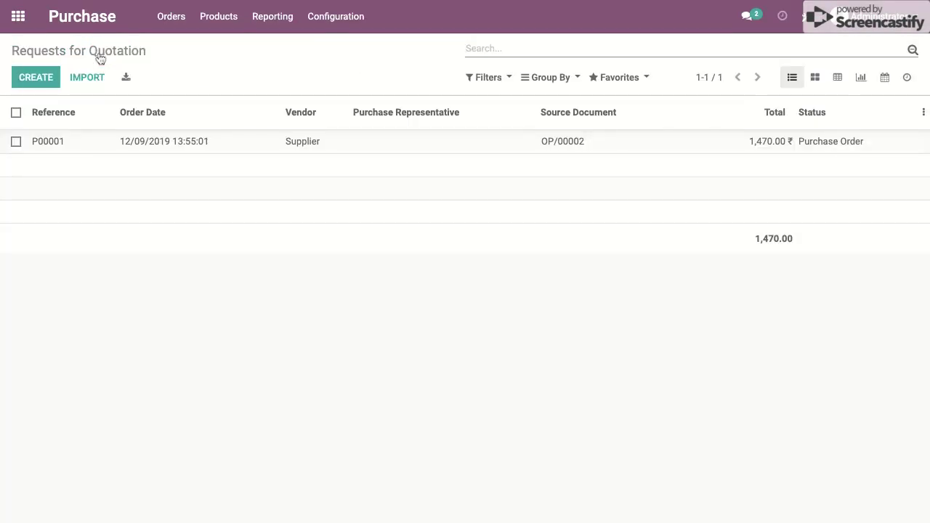
Step: Return to Inventory and run the scheduler again to process the received stock
left_click(18, 16)
left_click(413, 148)
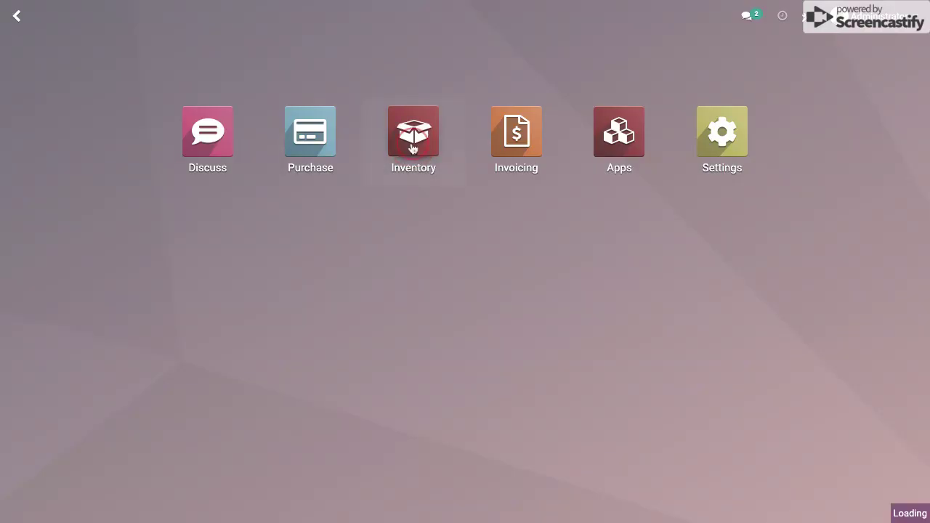
left_click(232, 16)
left_click(247, 100)
left_click(198, 131)
left_click(73, 26)
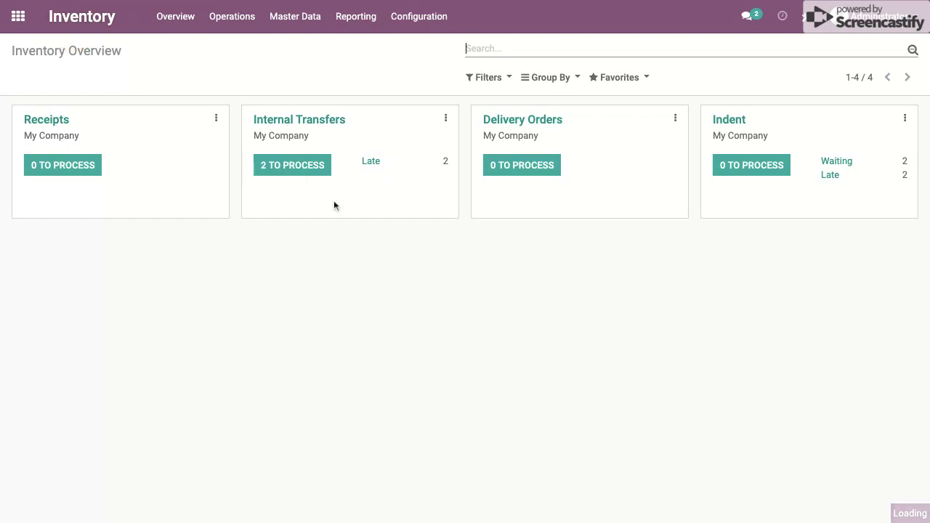
Step: Set the done quantity of Material to 5 in internal transfer WH/INT/00001 and validate it without a backorder
left_click(260, 166)
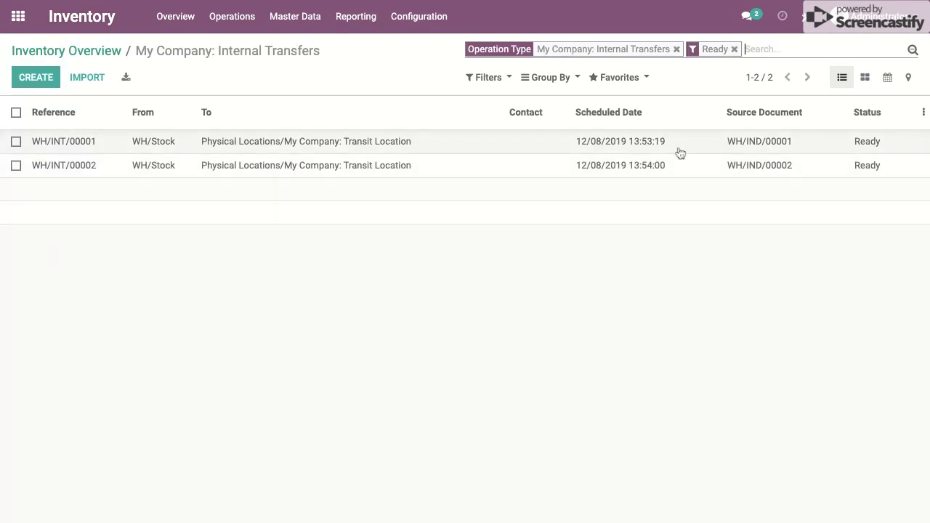
left_click(806, 148)
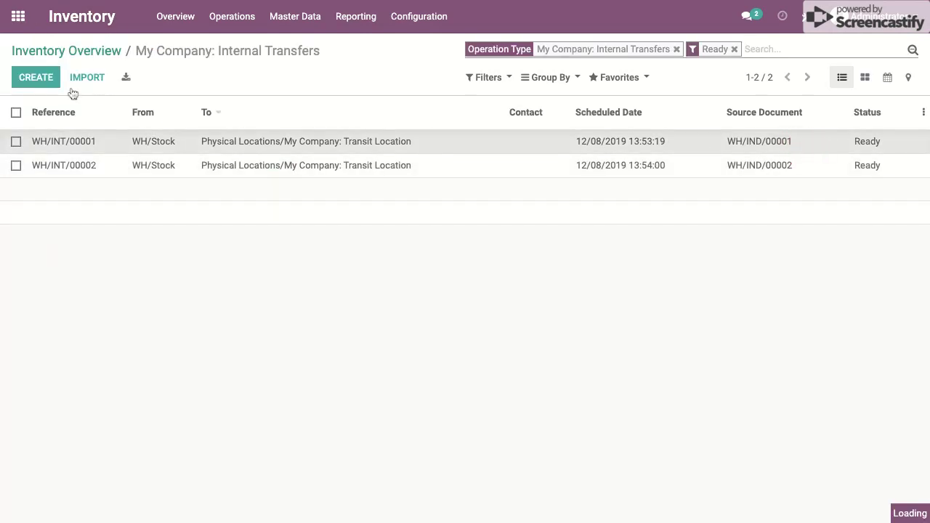
left_click(31, 82)
left_click(812, 343)
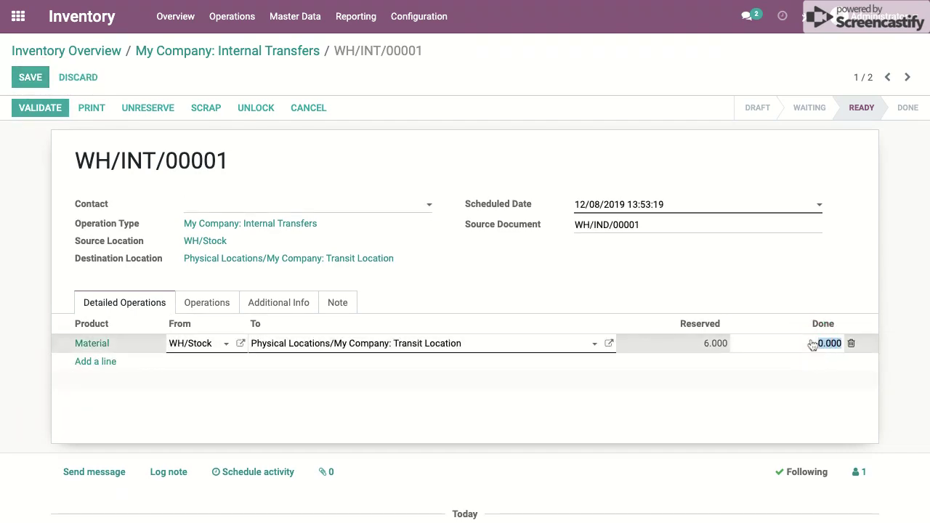
type("5")
left_click(805, 293)
left_click(29, 77)
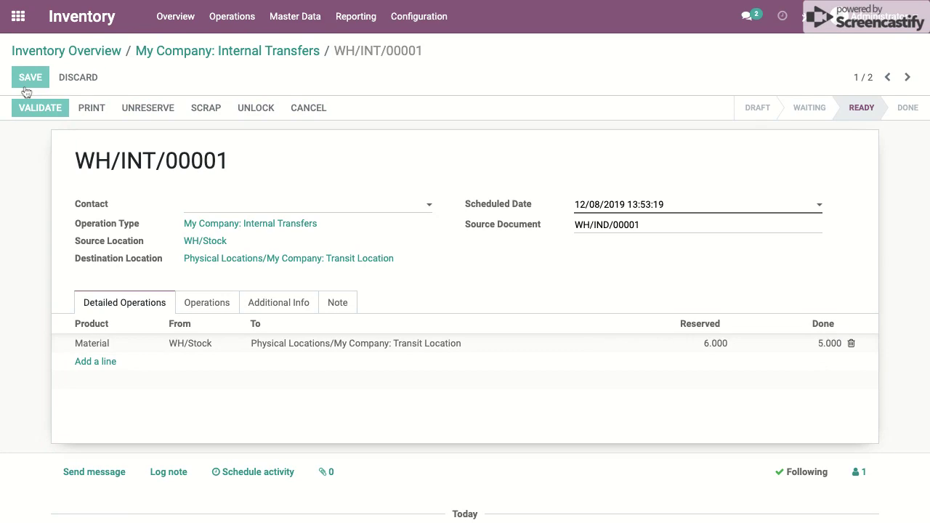
left_click(32, 114)
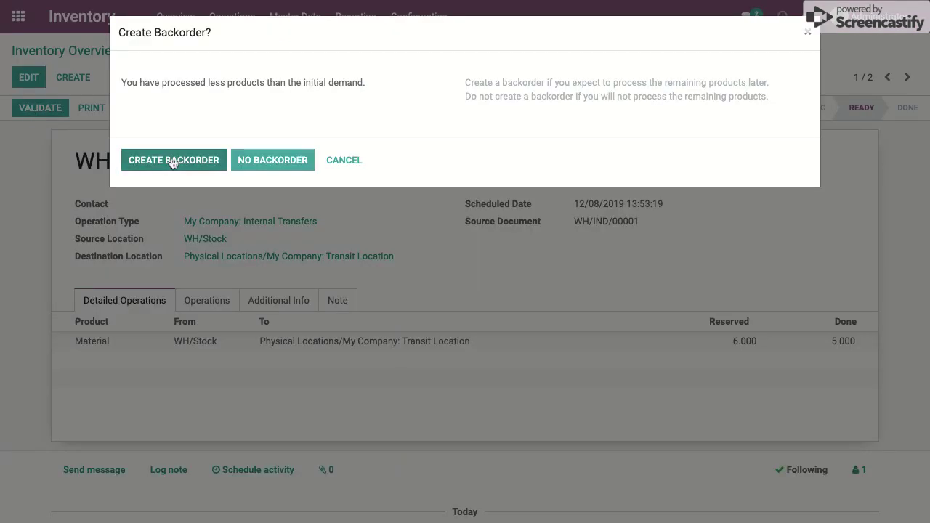
left_click(268, 162)
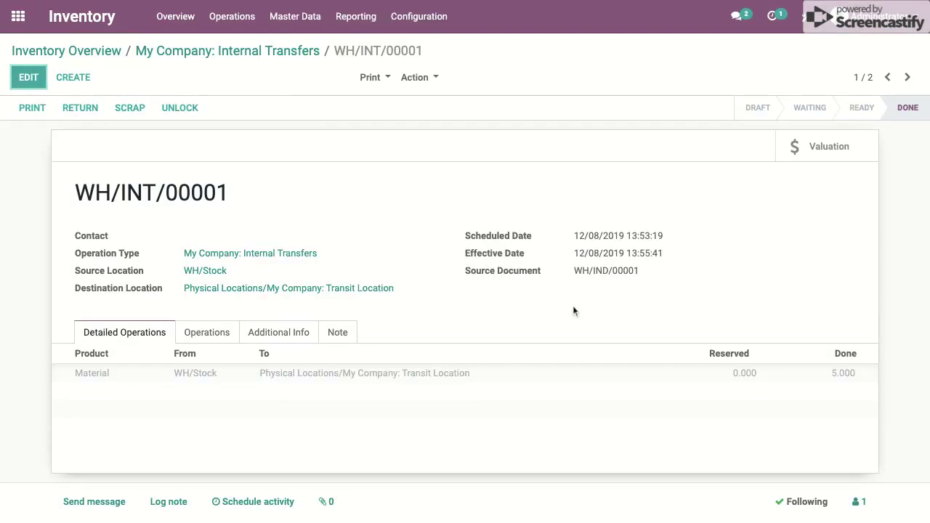
Step: Set the done quantity of Material to 5 in Indent transfer WH/IND/00001 and validate it without a backorder
left_click(67, 51)
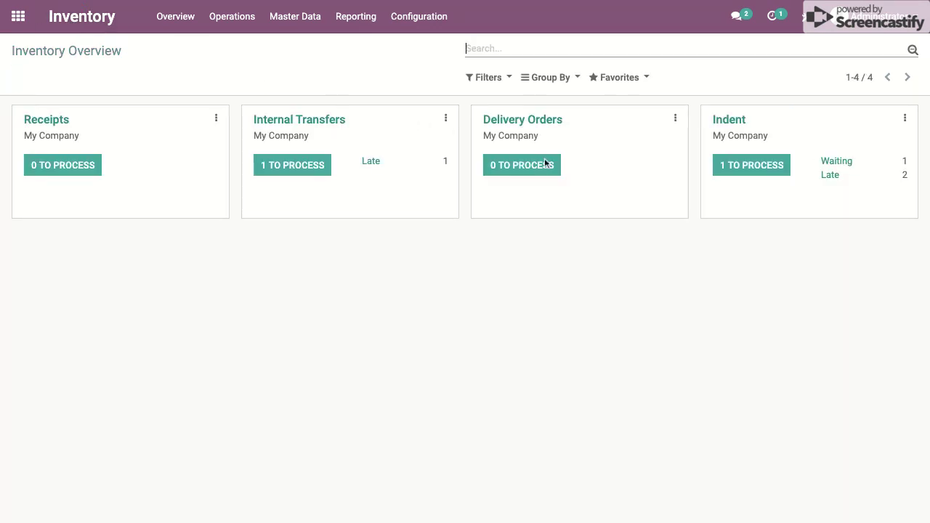
left_click(724, 172)
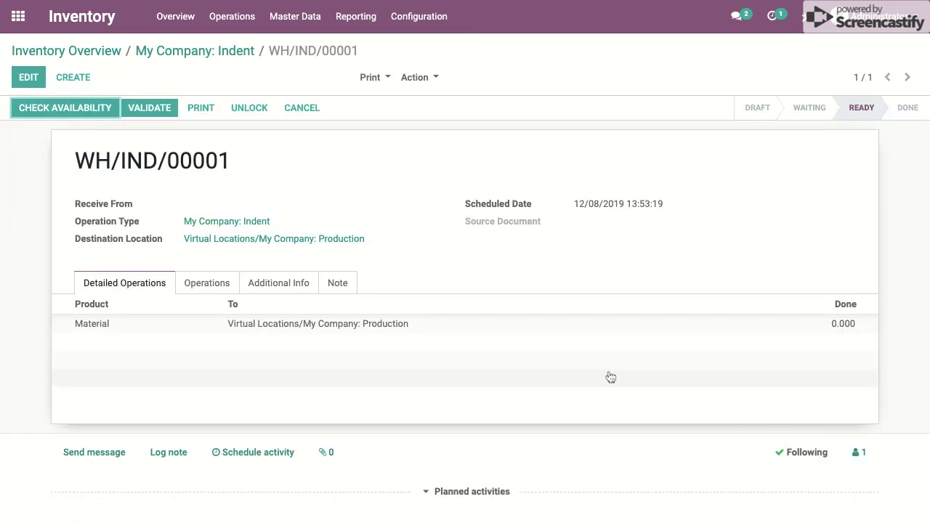
left_click(28, 77)
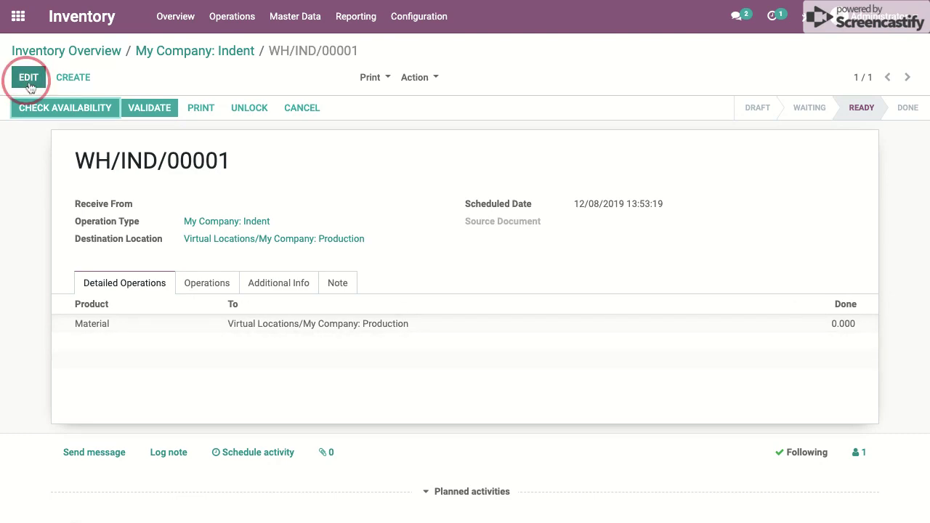
left_click(808, 324)
type("5")
left_click(794, 271)
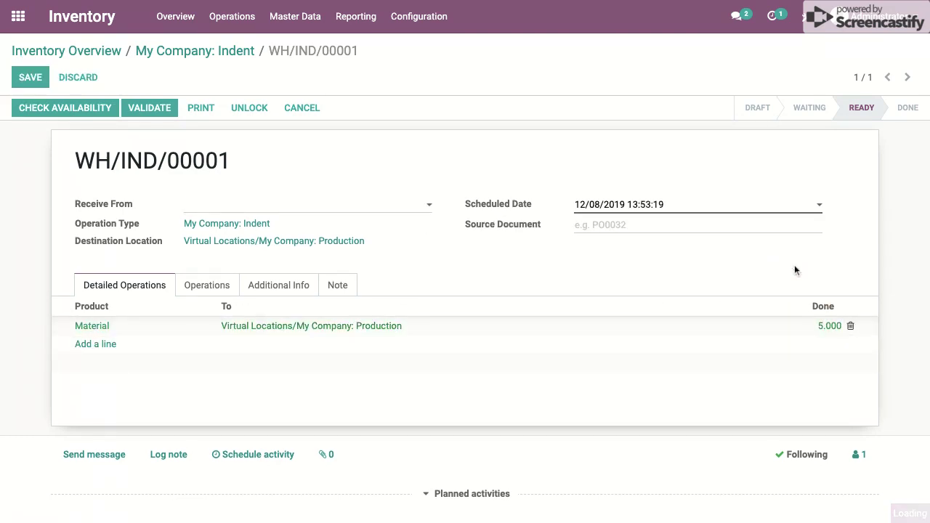
left_click(30, 77)
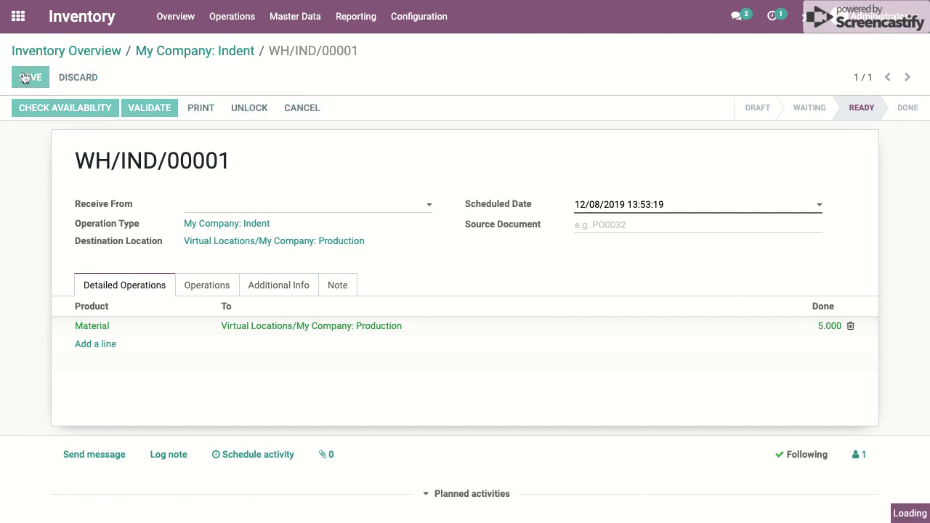
left_click(174, 288)
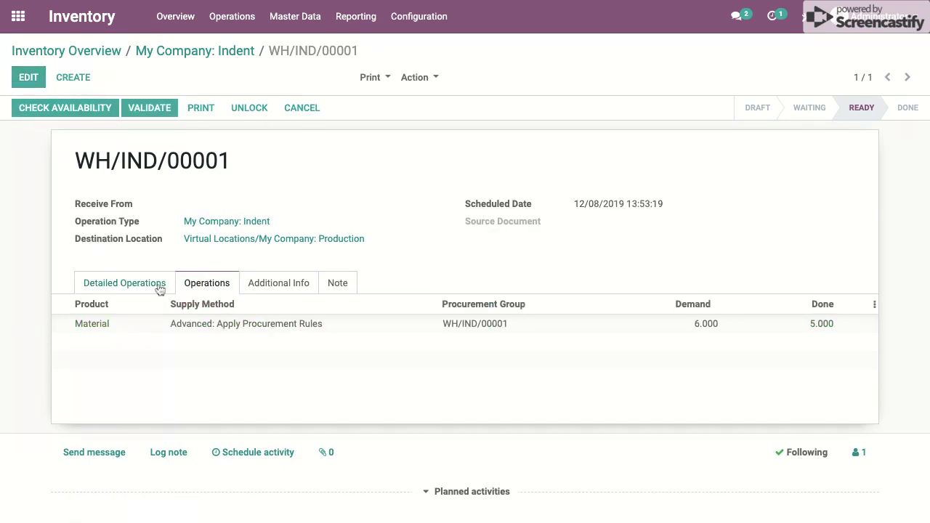
left_click(160, 287)
left_click(133, 113)
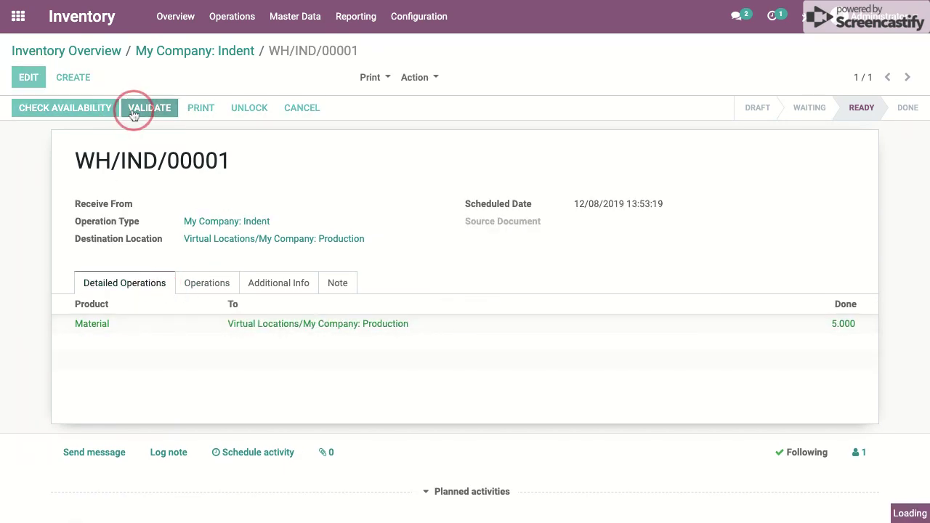
left_click(254, 160)
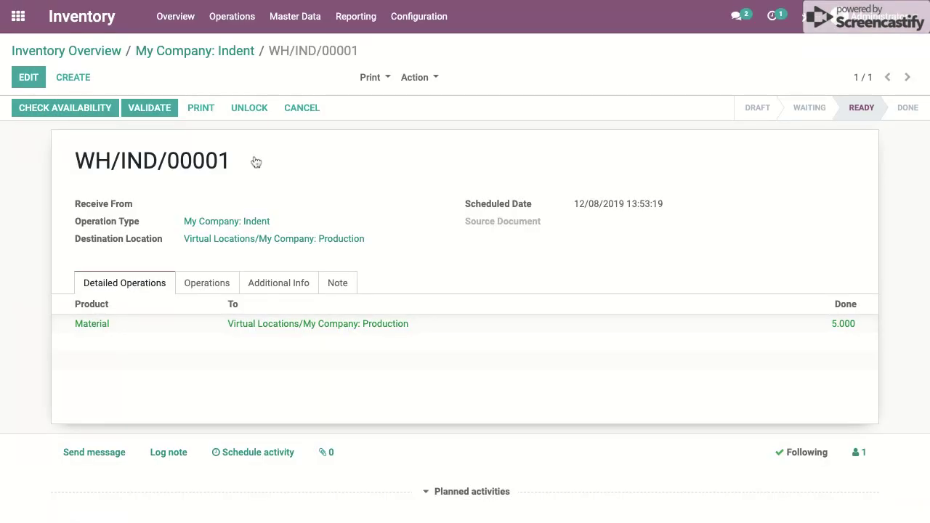
Step: Examine the planned exception activity on WH/IND/00001 for the processed quantity of Material
scroll(464, 398, "down", 4)
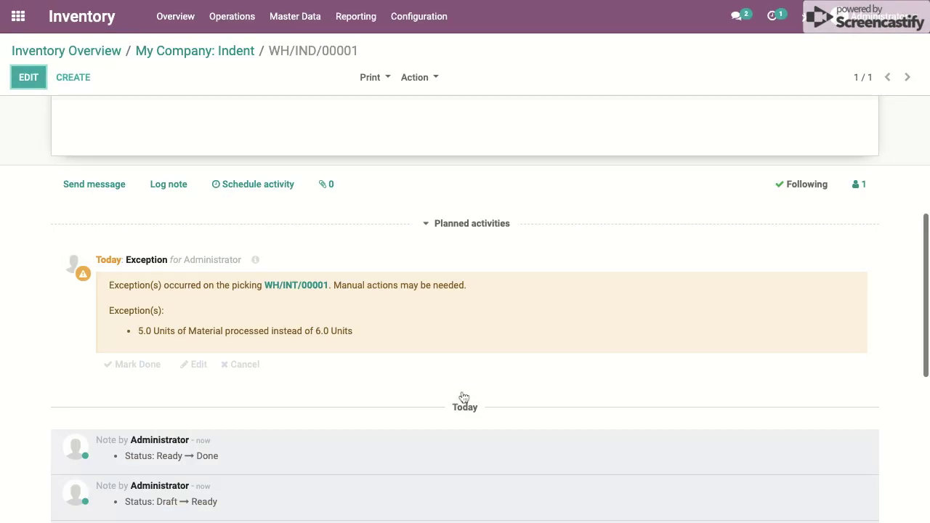
left_click_drag(331, 285, 480, 327)
left_click(481, 339)
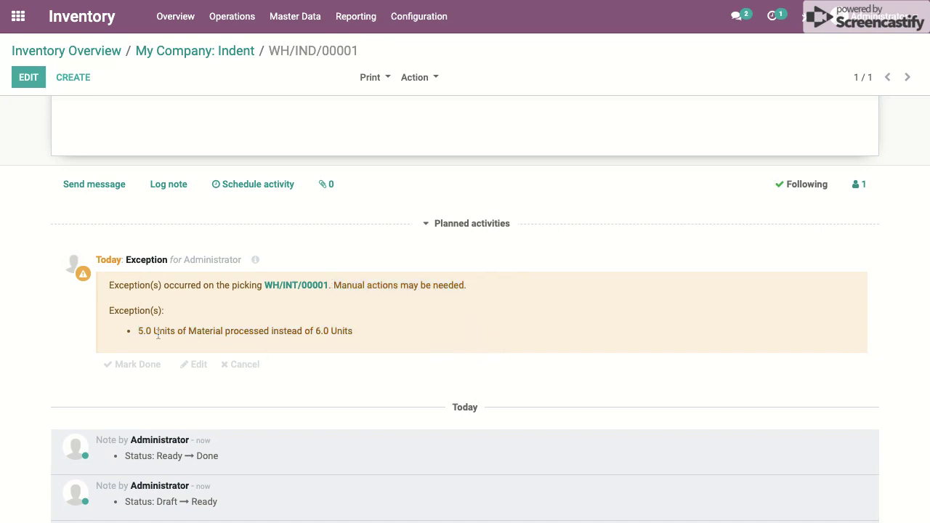
left_click_drag(138, 332, 347, 332)
left_click(396, 342)
scroll(396, 343, "up", 5)
Step: Open internal transfer WH/INT/00002 from the Internal Transfers to process and recheck the availability of Material
left_click(218, 61)
left_click(79, 51)
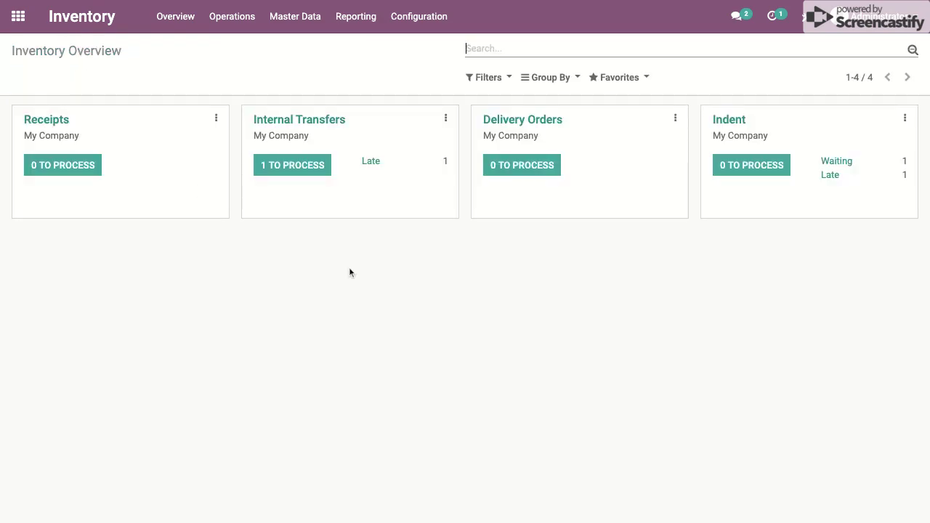
left_click(318, 165)
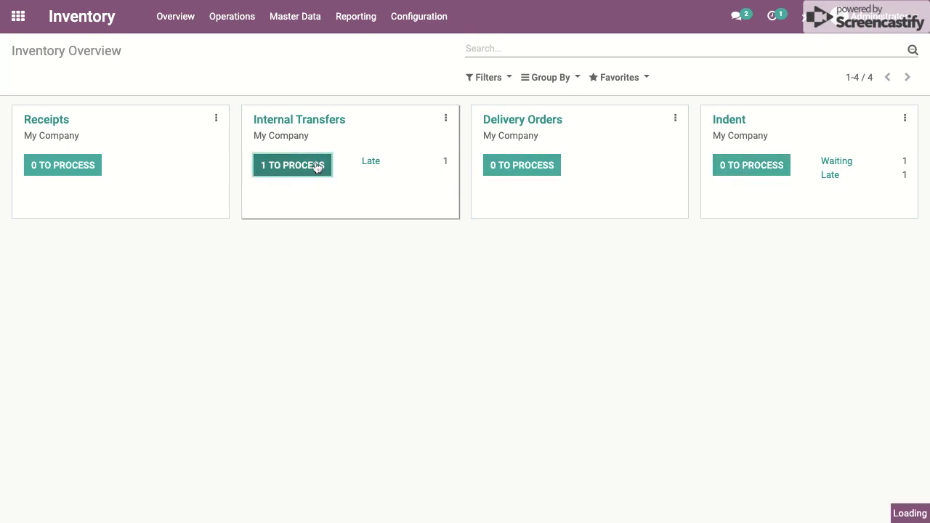
left_click(51, 141)
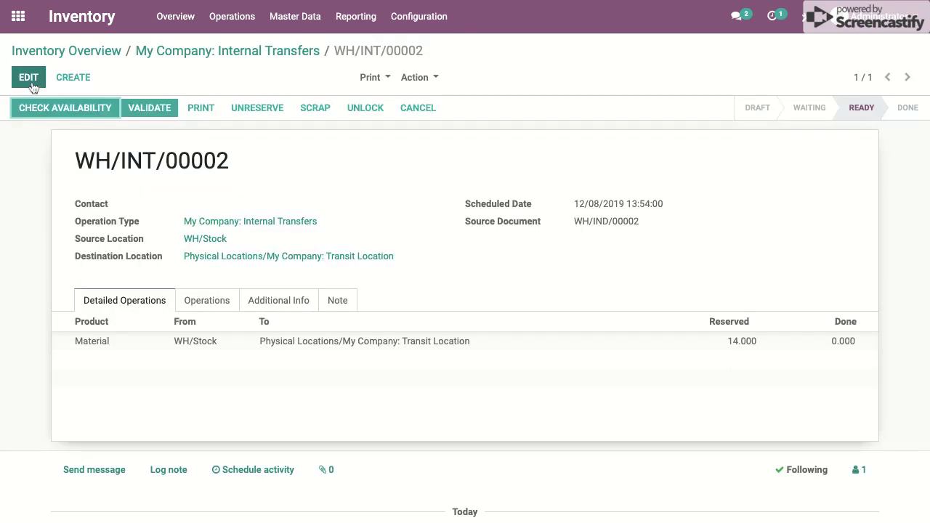
left_click(785, 369)
left_click(821, 349)
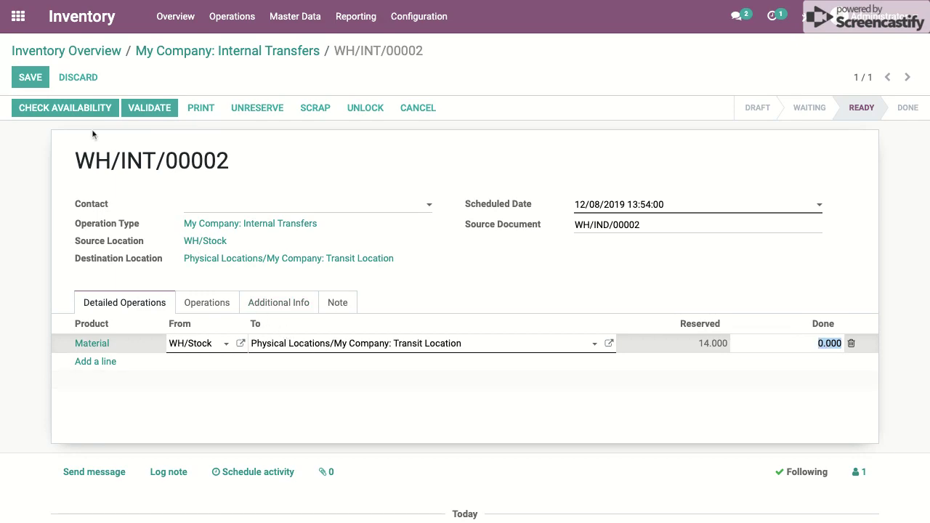
left_click(82, 109)
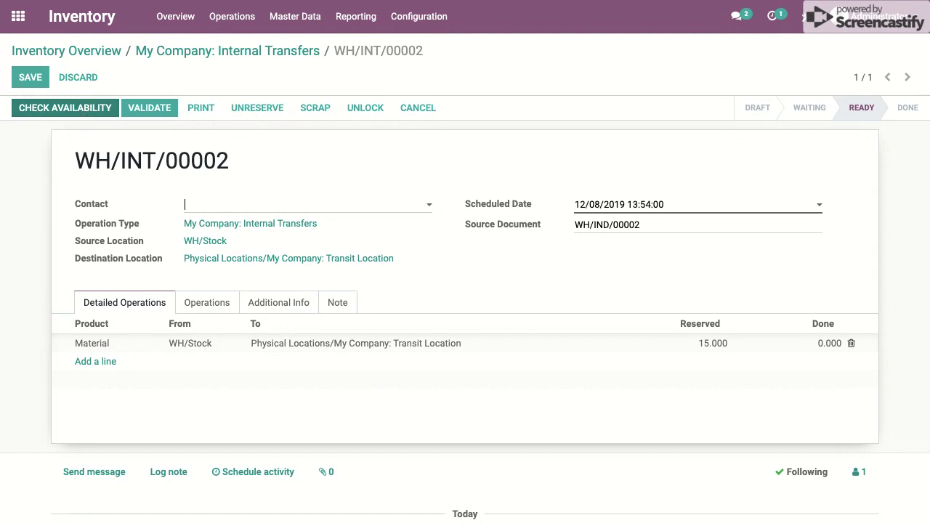
Step: Set the done quantity of Material to 15 in WH/INT/00002, save, and validate it without a backorder
left_click(810, 351)
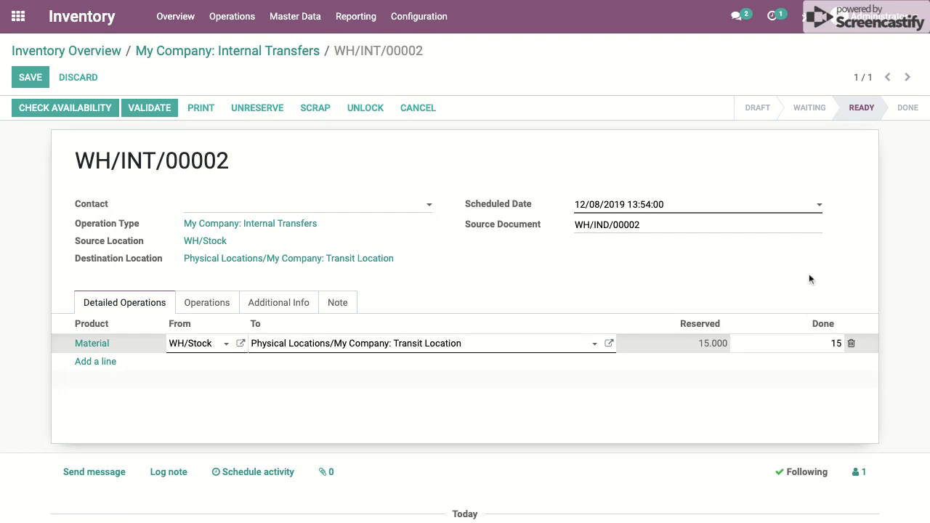
left_click(30, 77)
left_click(155, 108)
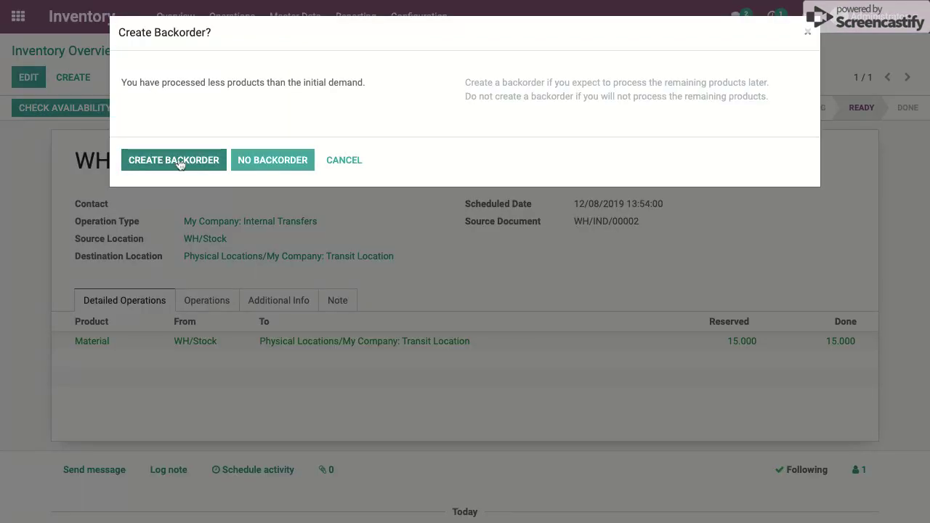
left_click(265, 160)
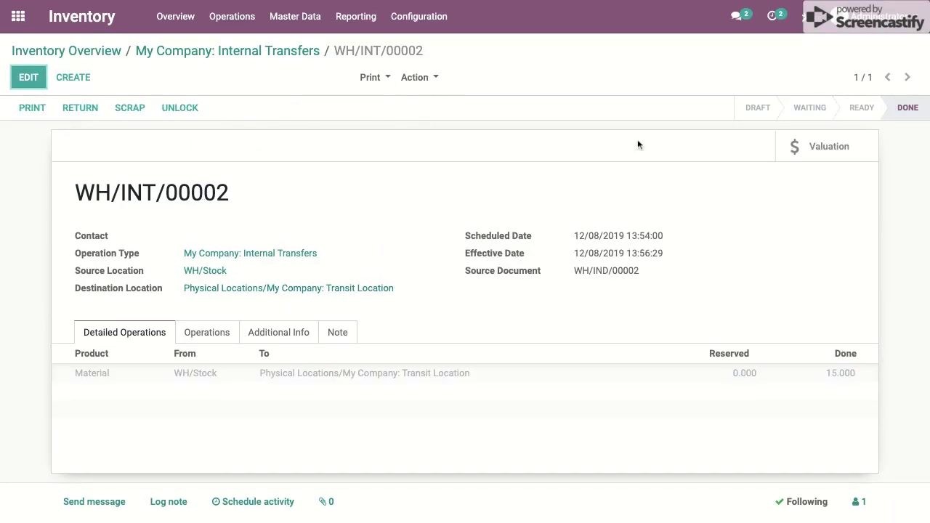
Step: Set the done quantity of Material to 15 in Indent transfer WH/IND/00002 and validate it without a backorder
left_click(81, 17)
left_click(746, 167)
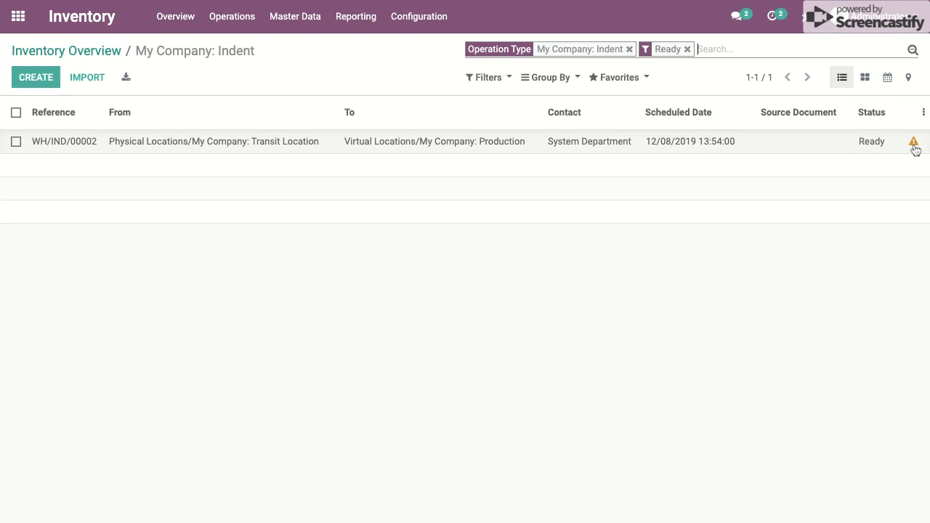
left_click(831, 146)
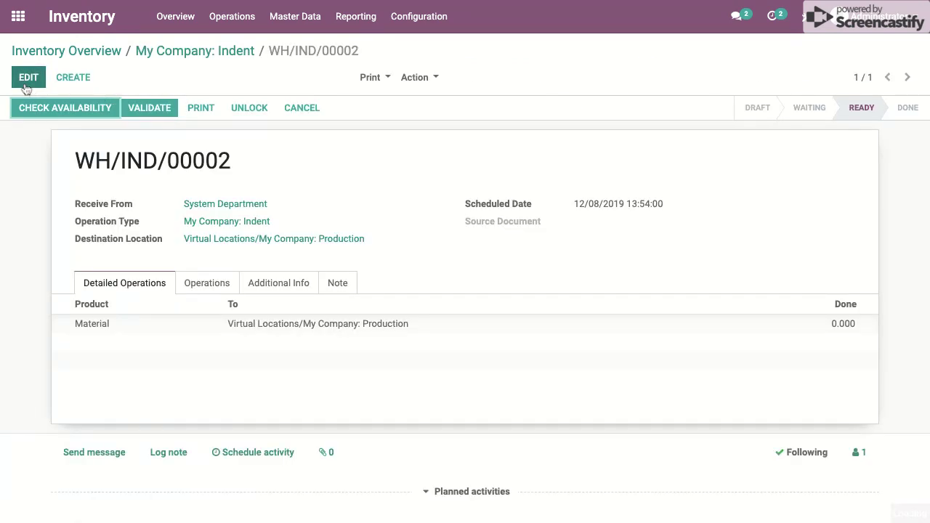
left_click(45, 108)
left_click(28, 77)
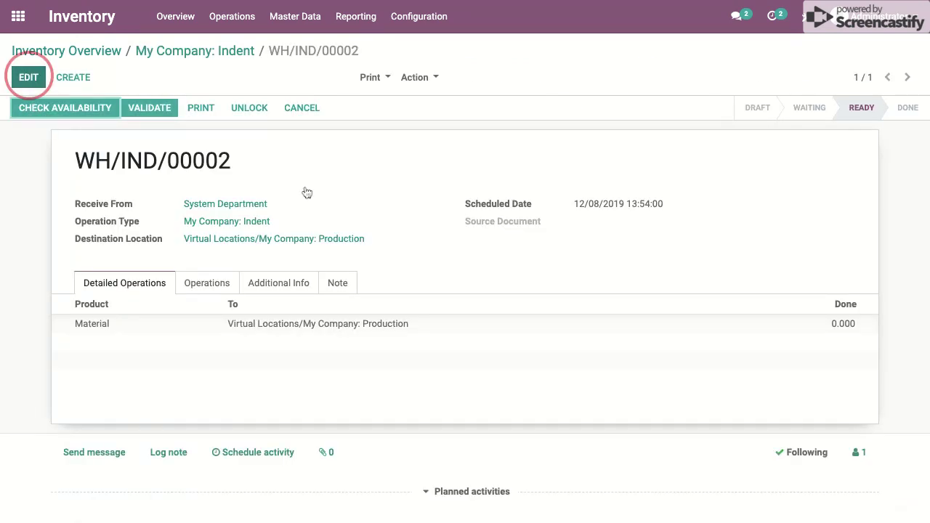
left_click(826, 327)
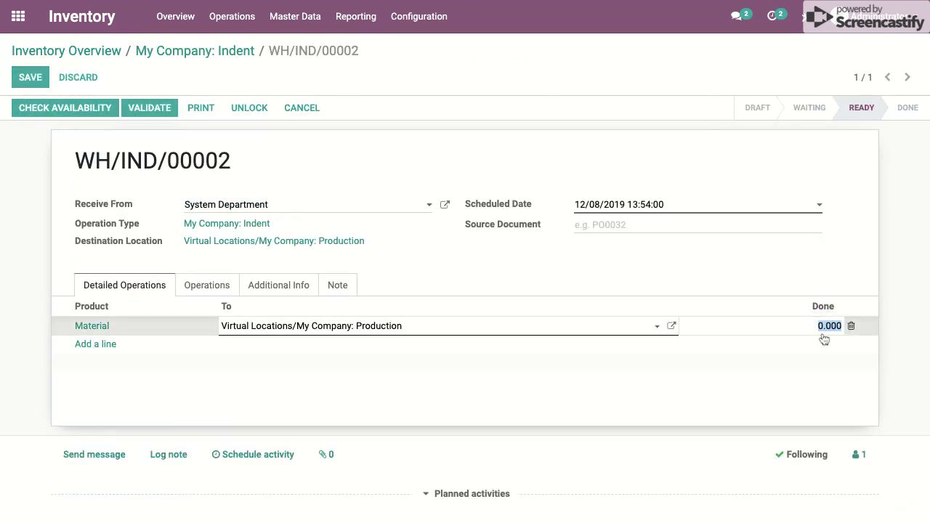
left_click(812, 270)
left_click(29, 77)
left_click(146, 106)
left_click(245, 164)
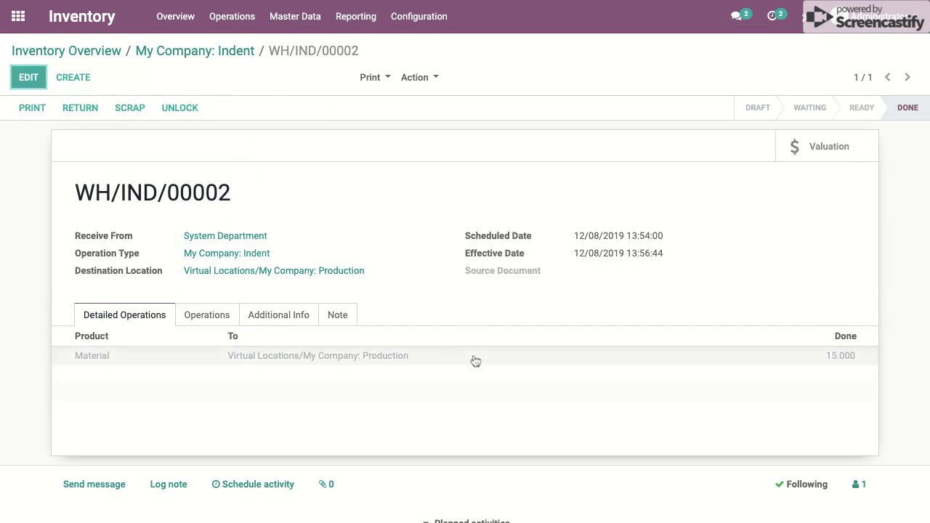
Step: View the Inventory Report without the Internal Locations filter to check Material's on-hand quantities across all locations
scroll(473, 368, "down", 5)
scroll(478, 353, "up", 5)
left_click(162, 48)
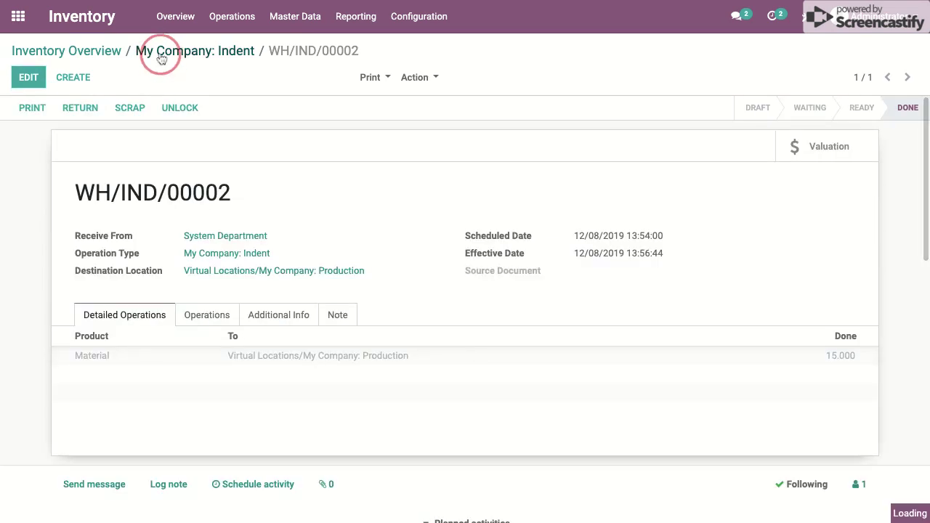
left_click(94, 48)
left_click(356, 16)
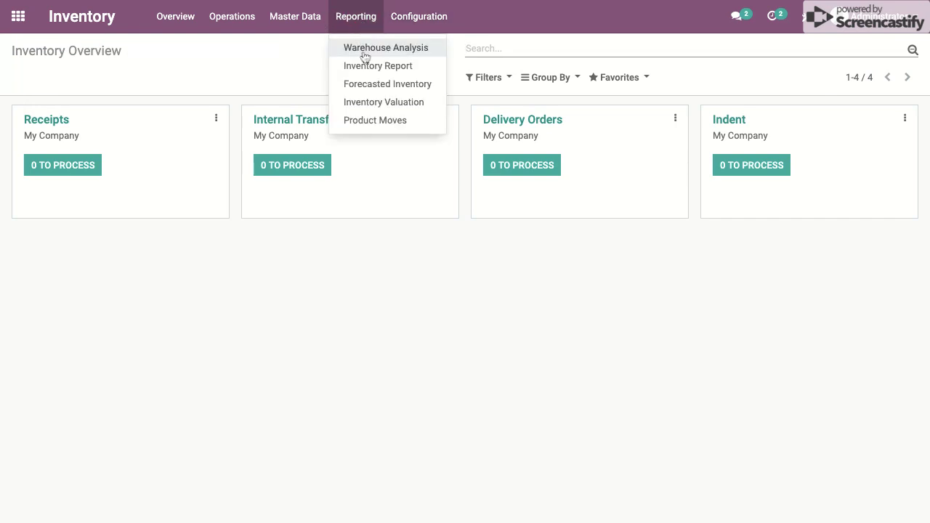
left_click(366, 65)
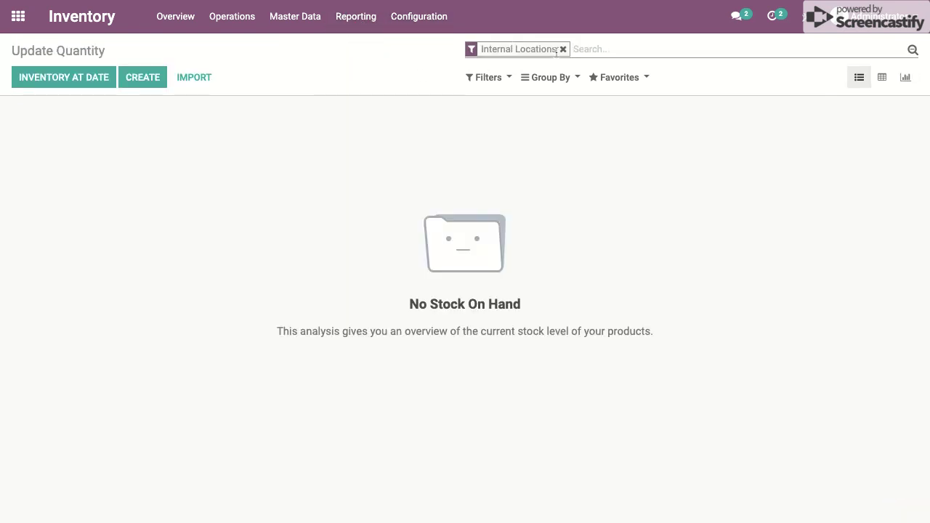
left_click(562, 49)
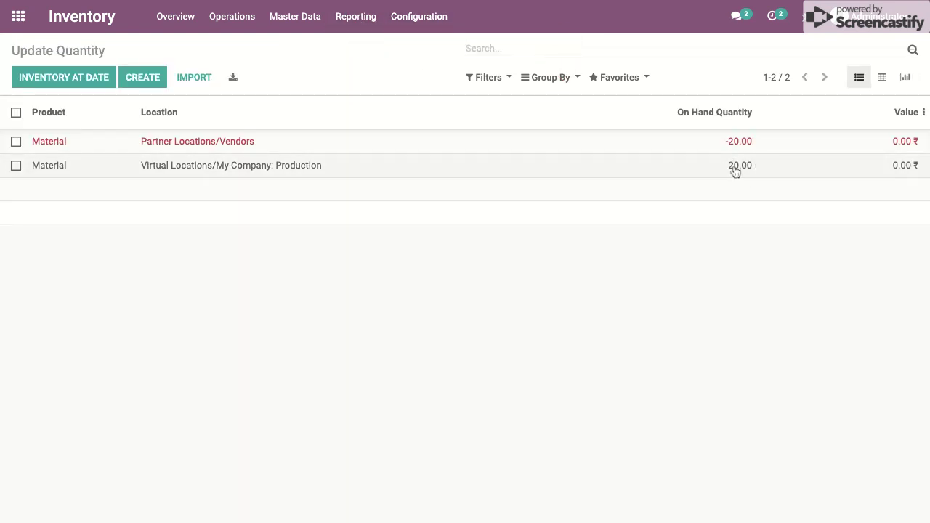